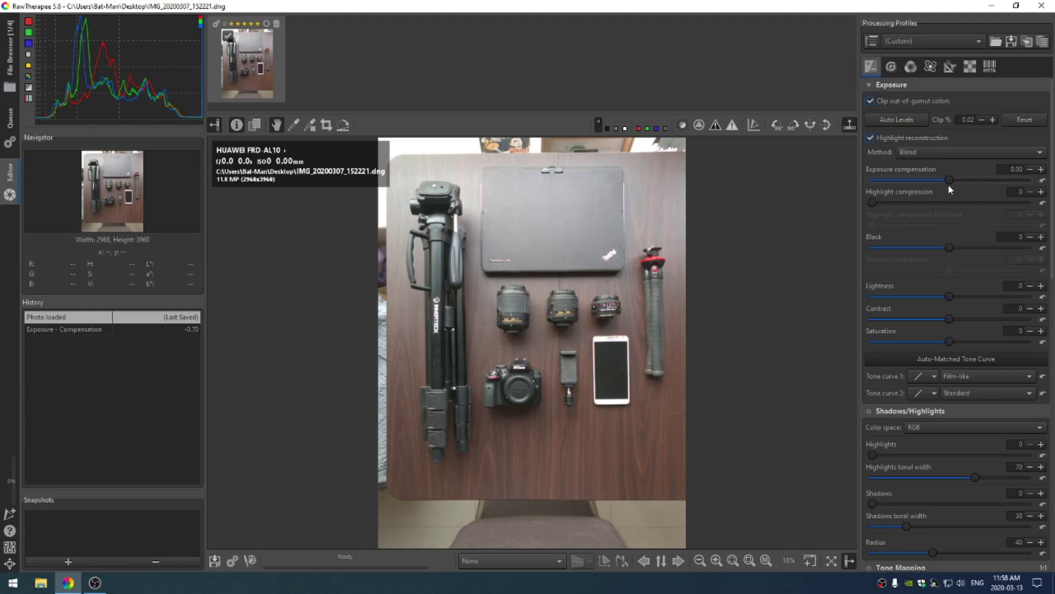
Set exposure compensation to -0.62, black level to 761 and saturation to 20
{"action": "mouse_move", "coordinate": [949, 179]}
{"action": "left_mouse_down"}
{"action": "mouse_move", "coordinate": [922, 181]}
{"action": "mouse_move", "coordinate": [936, 181]}
{"action": "left_mouse_up"}
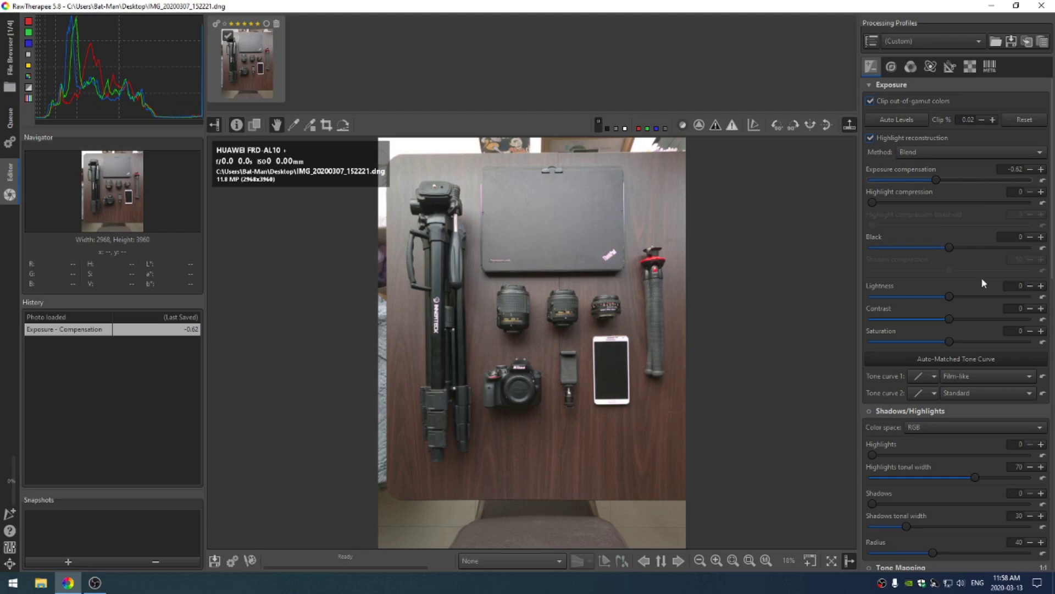
{"action": "left_click", "coordinate": [957, 247]}
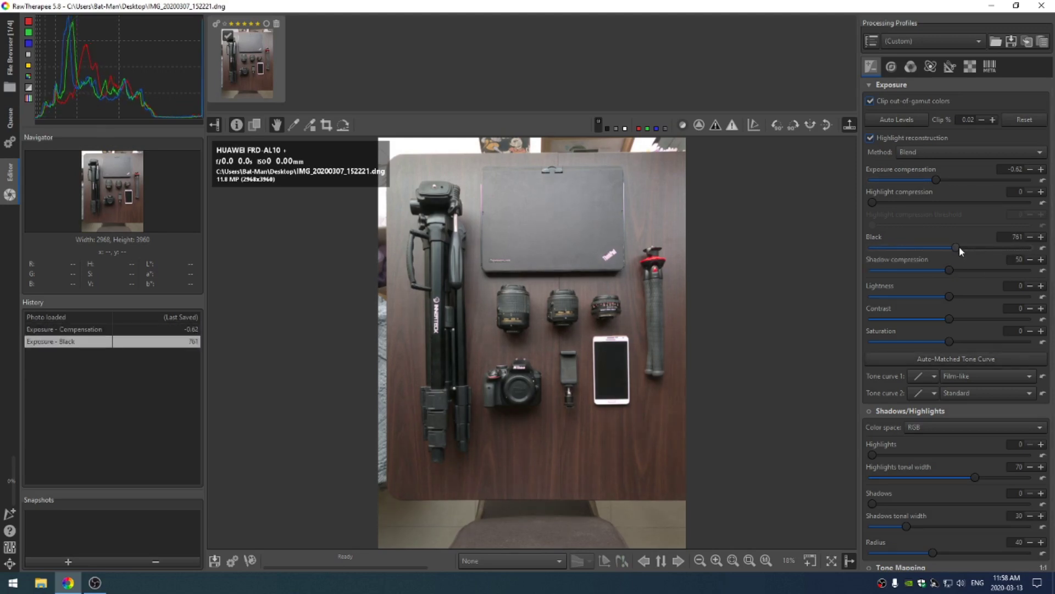
{"action": "double_click", "coordinate": [1014, 330]}
{"action": "type", "text": "20"}
{"action": "key", "text": "Return"}
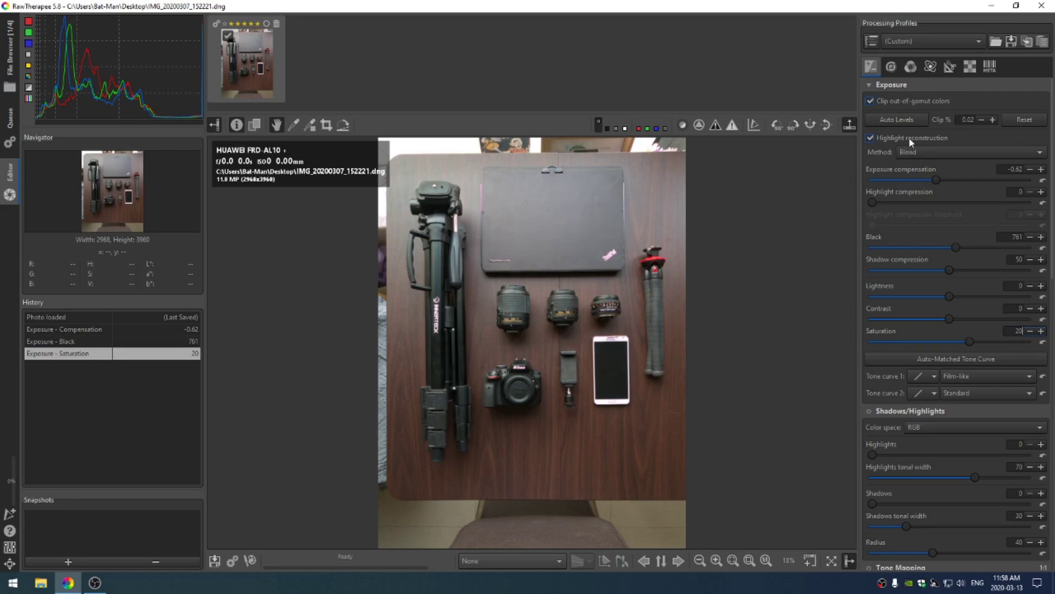
In the Detail tab, enable Sharpening with amount 400 and switch on Local Contrast
{"action": "left_click", "coordinate": [891, 66]}
{"action": "left_click", "coordinate": [869, 86]}
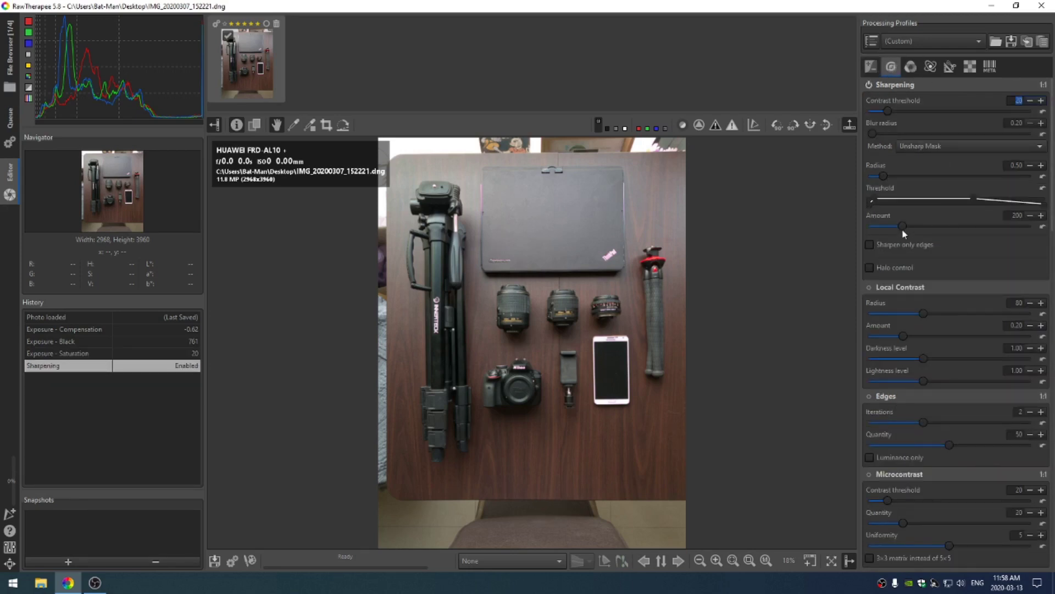
{"action": "left_click_drag", "start_coordinate": [903, 226], "coordinate": [914, 226]}
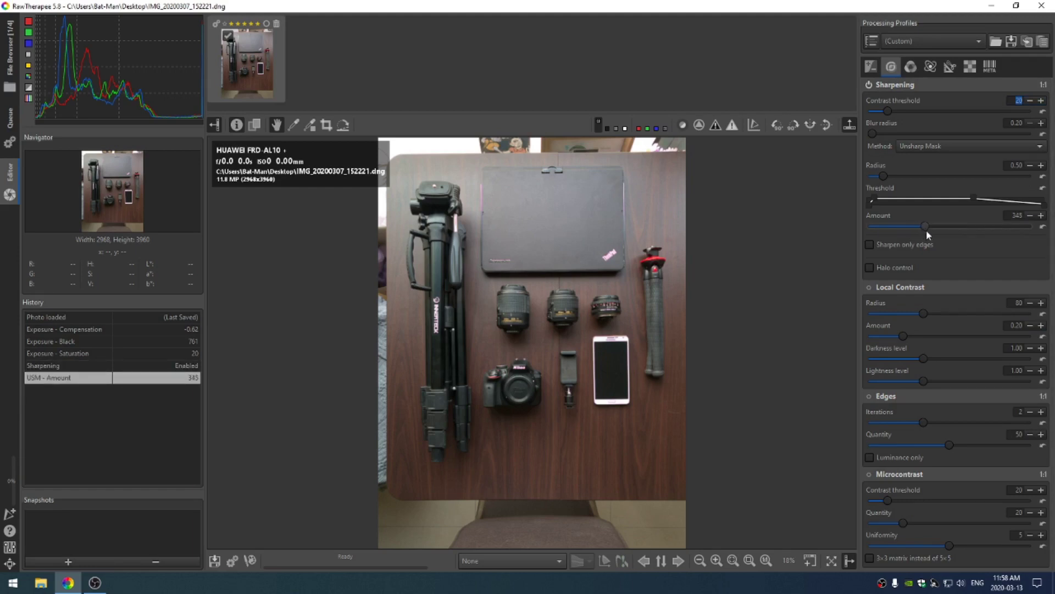
{"action": "scroll", "coordinate": [928, 229], "scroll_direction": "up", "scroll_amount": 4}
{"action": "left_click", "coordinate": [894, 85]}
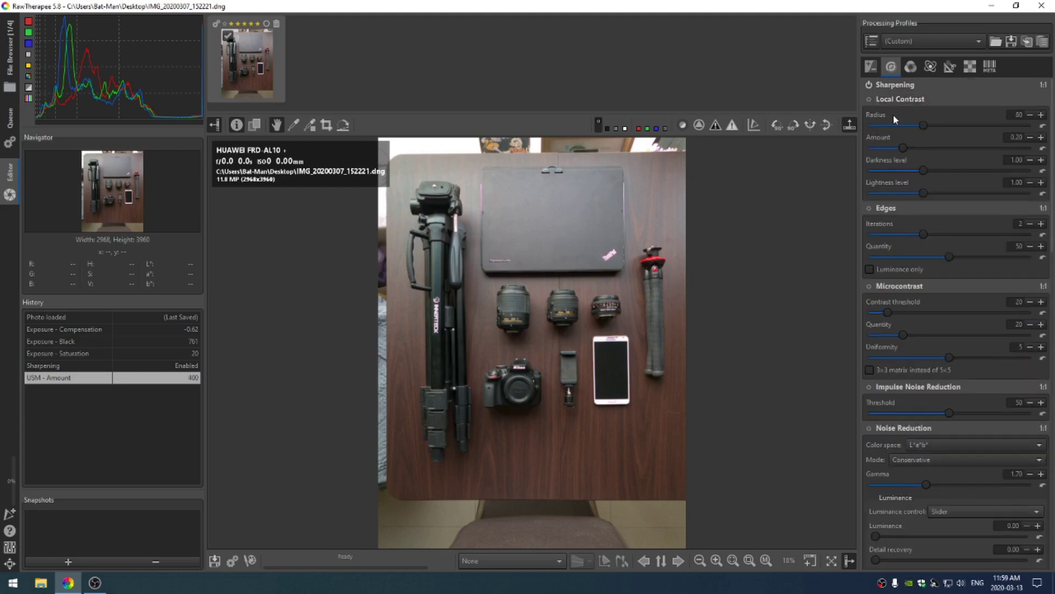
{"action": "left_click", "coordinate": [869, 99]}
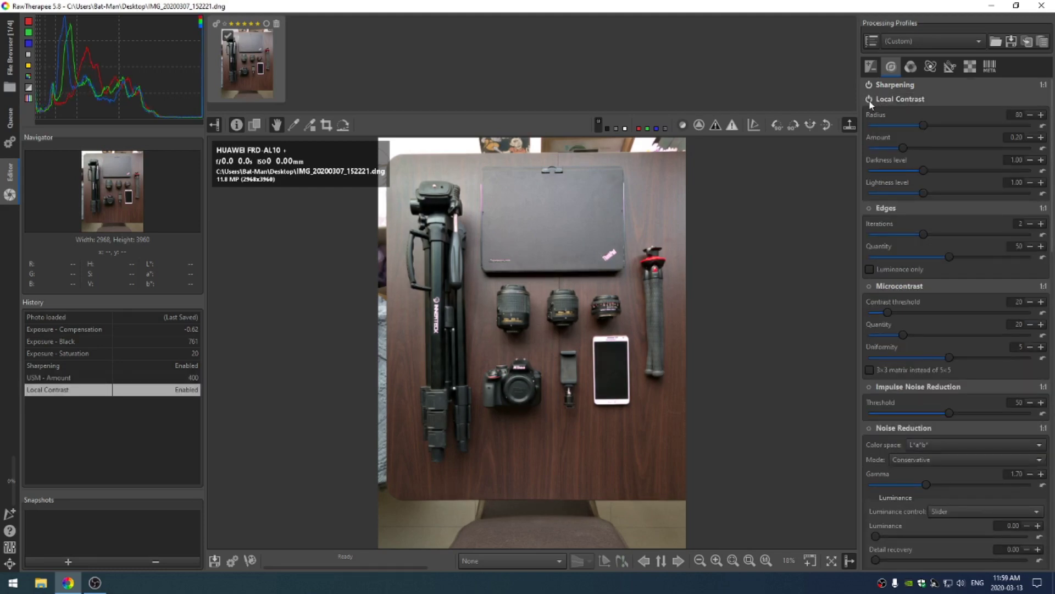
{"action": "right_click", "coordinate": [874, 100]}
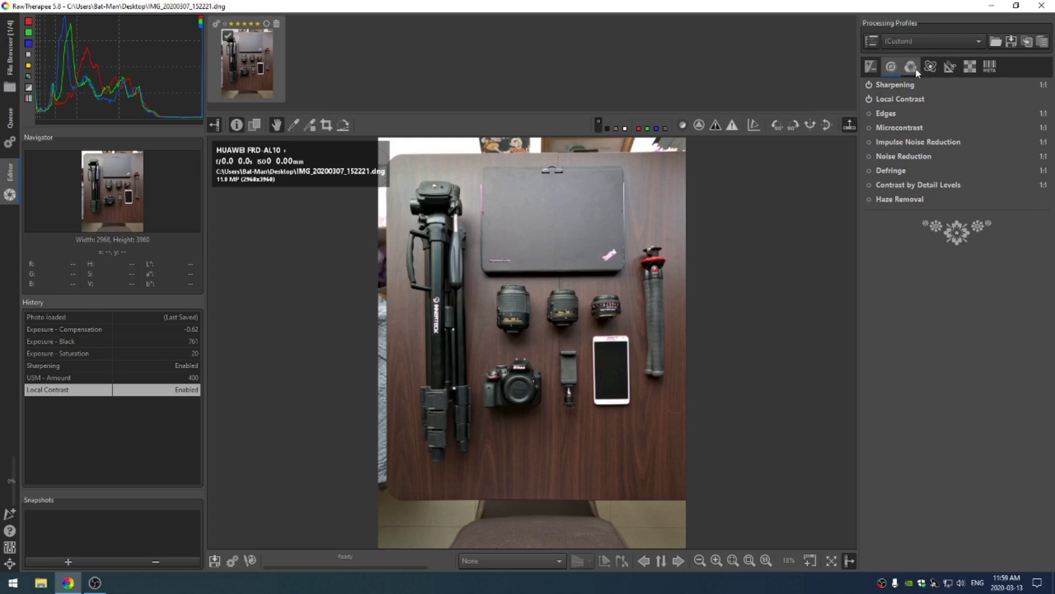
Straighten the photo along a traced vertical edge, giving a -0.14° rotation
{"action": "left_click", "coordinate": [947, 68]}
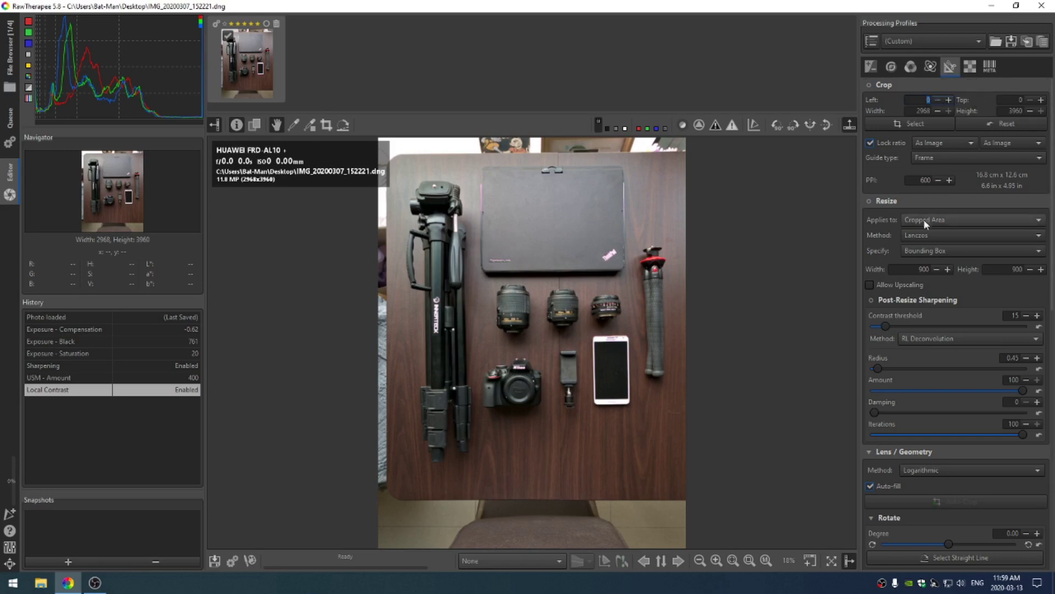
{"action": "left_click", "coordinate": [886, 200]}
{"action": "left_click", "coordinate": [884, 85]}
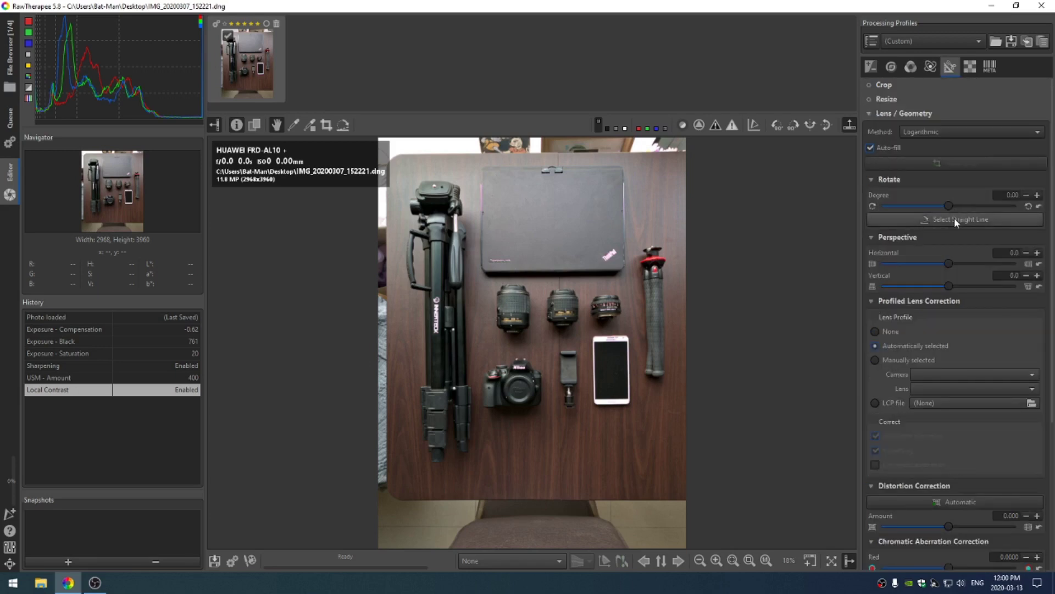
{"action": "left_click", "coordinate": [954, 218]}
{"action": "left_click", "coordinate": [237, 125]}
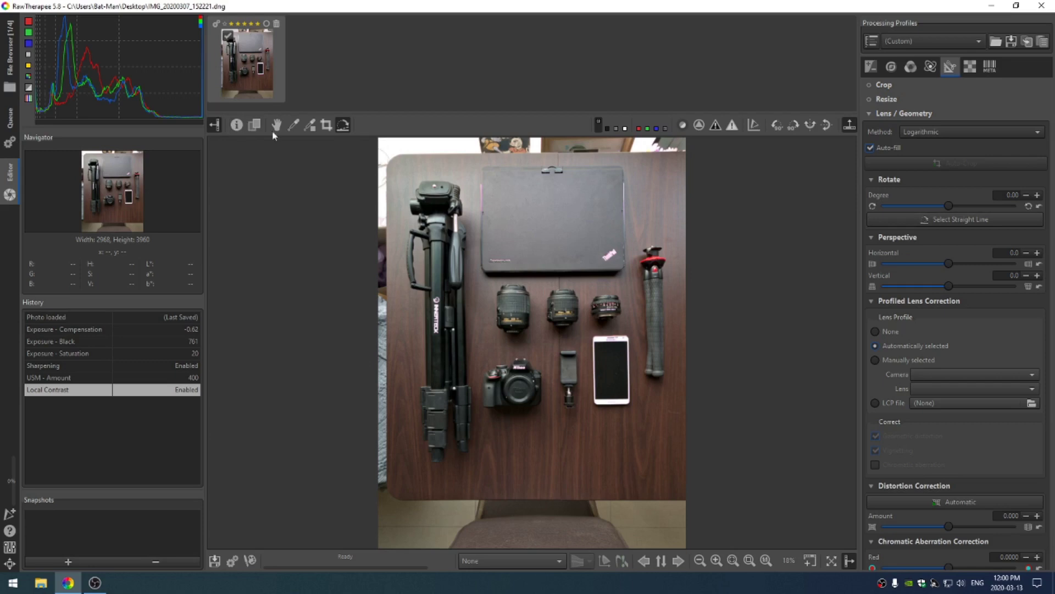
{"action": "left_click_drag", "start_coordinate": [391, 182], "coordinate": [387, 536]}
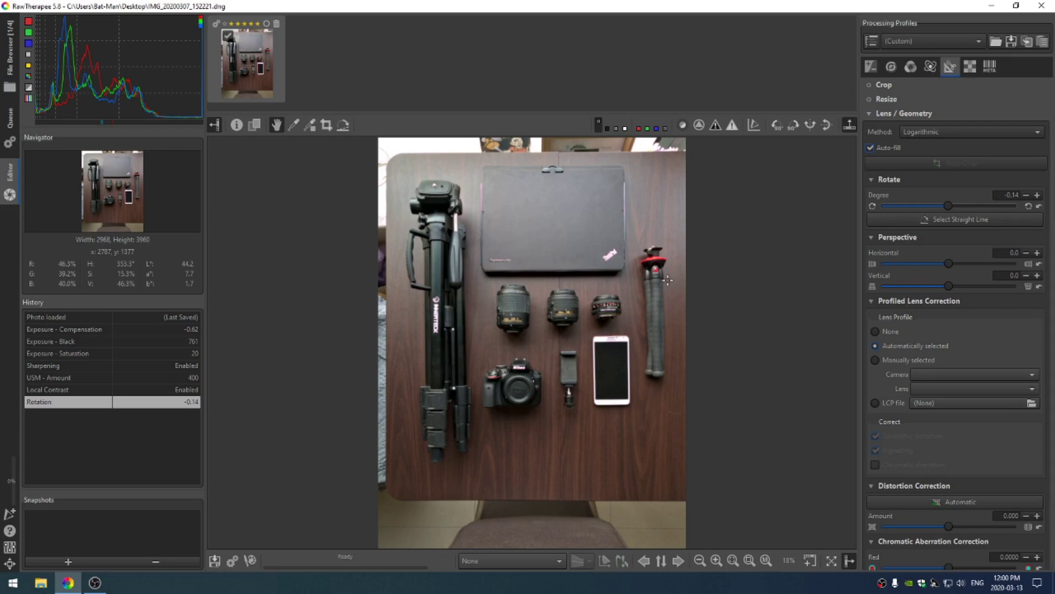
Queue the photo to be saved to the Desktop as an 8-bit TIFF
{"action": "left_click", "coordinate": [232, 563]}
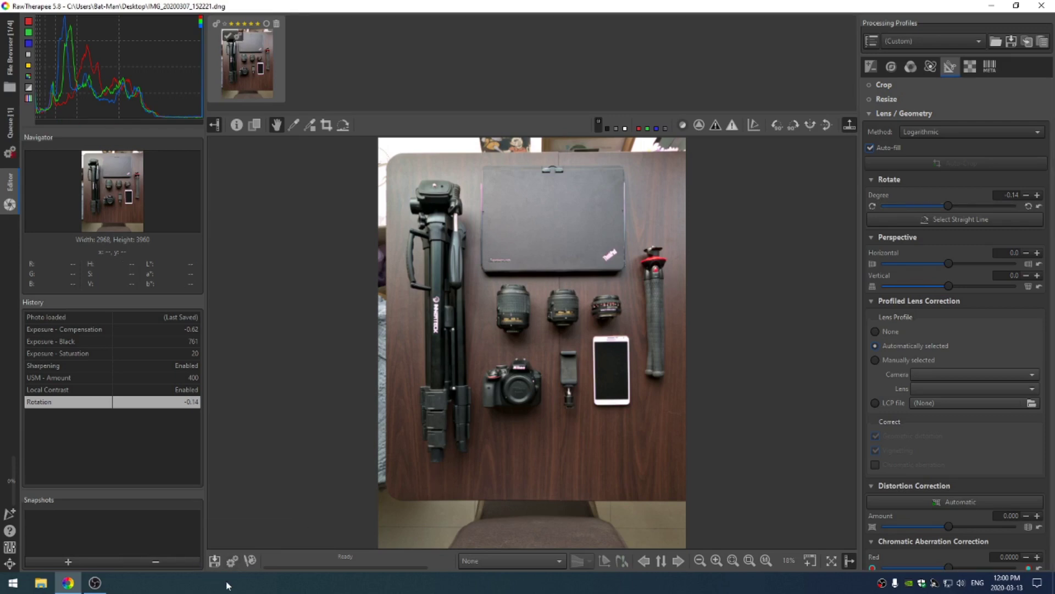
{"action": "left_click", "coordinate": [11, 129]}
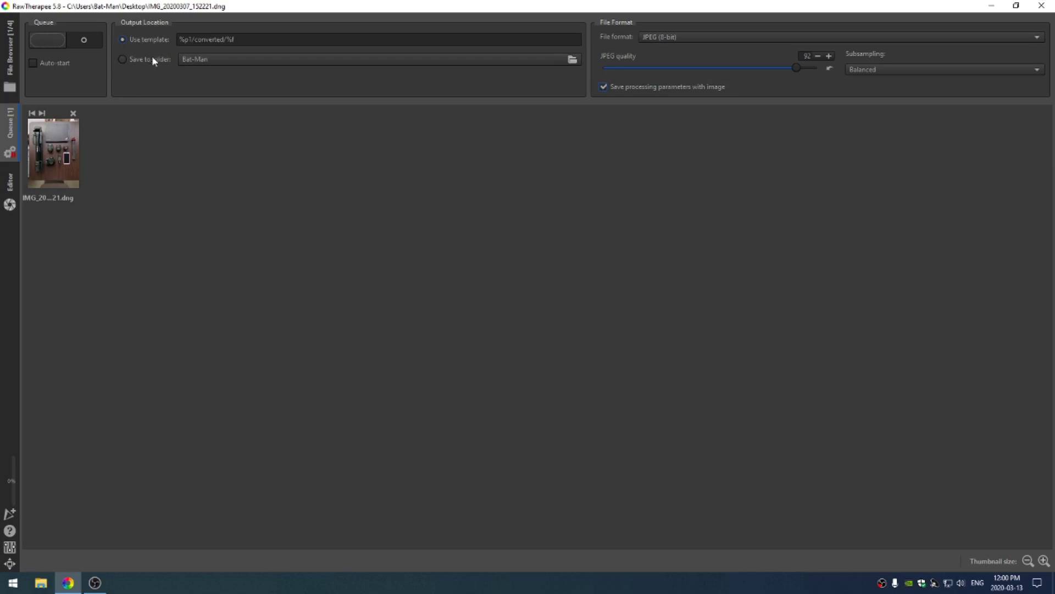
{"action": "left_click", "coordinate": [122, 59]}
{"action": "left_click", "coordinate": [660, 36]}
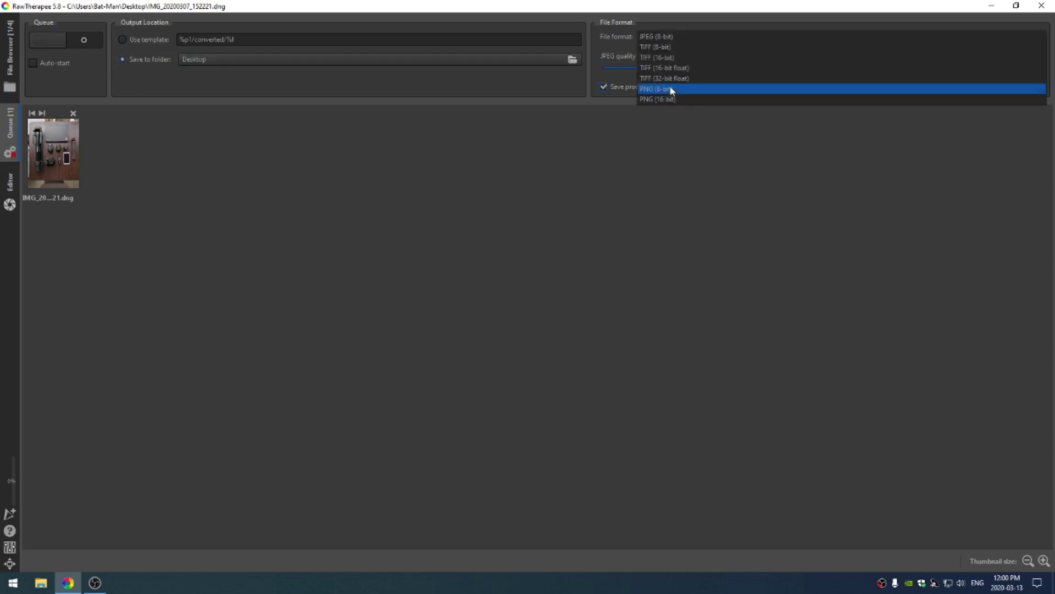
{"action": "left_click", "coordinate": [668, 47]}
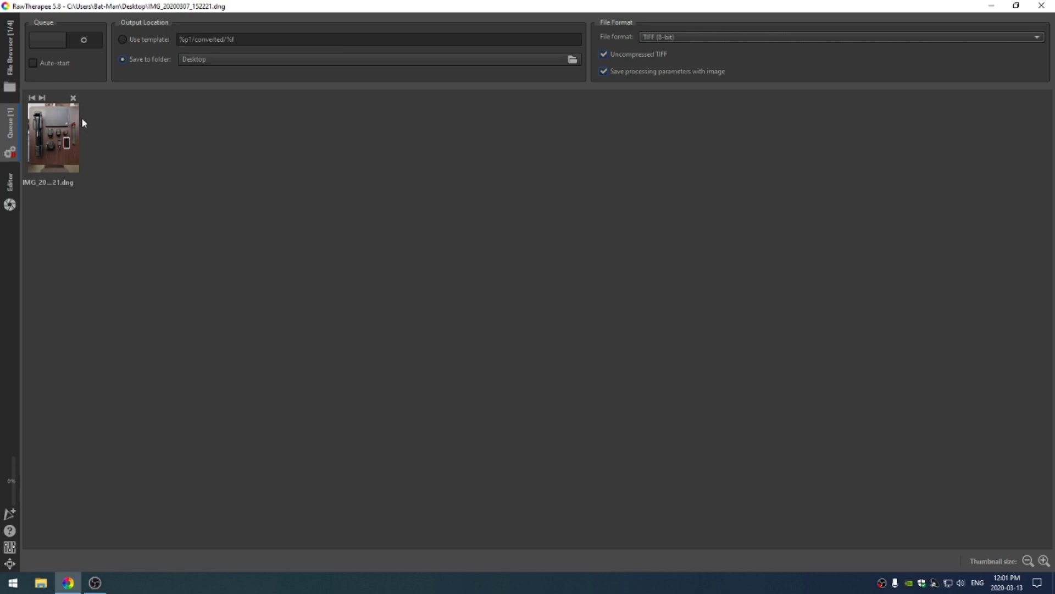
Process the queue to the TIFF, then lock GIMP's crop to a fixed aspect ratio without growing
{"action": "left_click", "coordinate": [89, 39]}
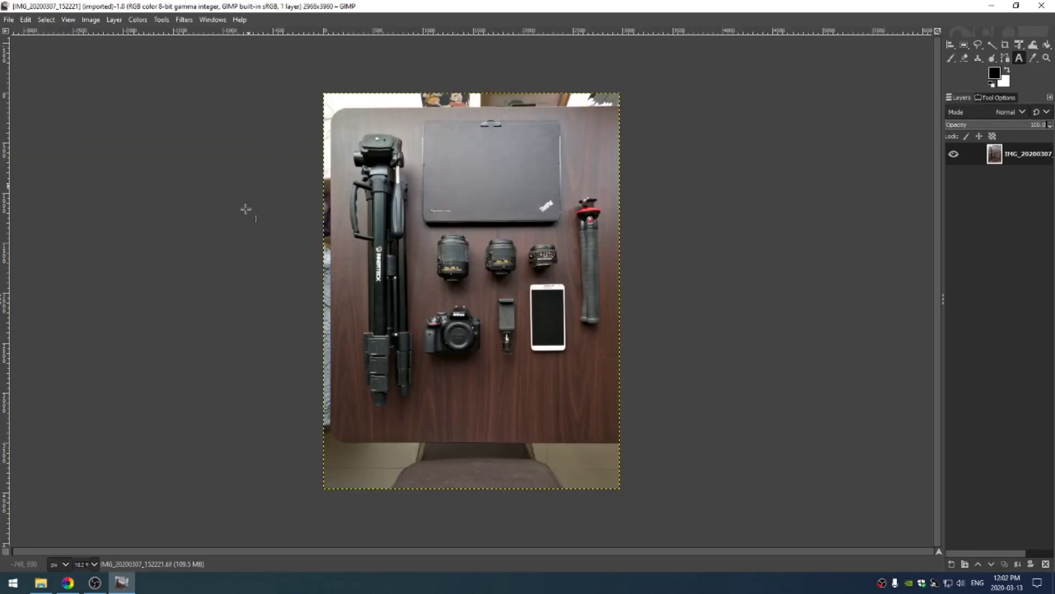
{"action": "key", "text": "shift+ctrl+j"}
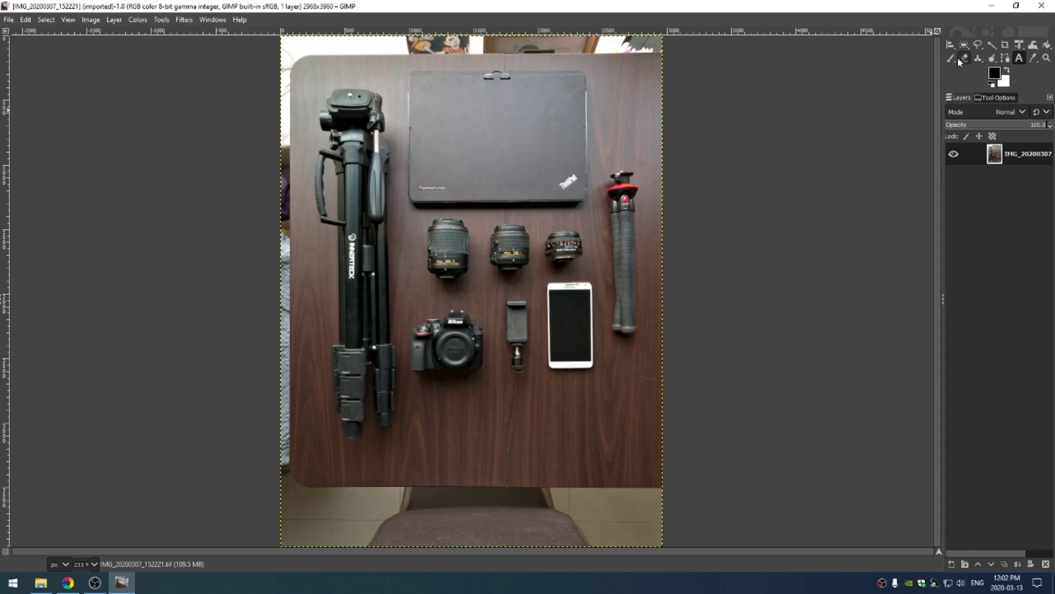
{"action": "key", "text": "shift+c"}
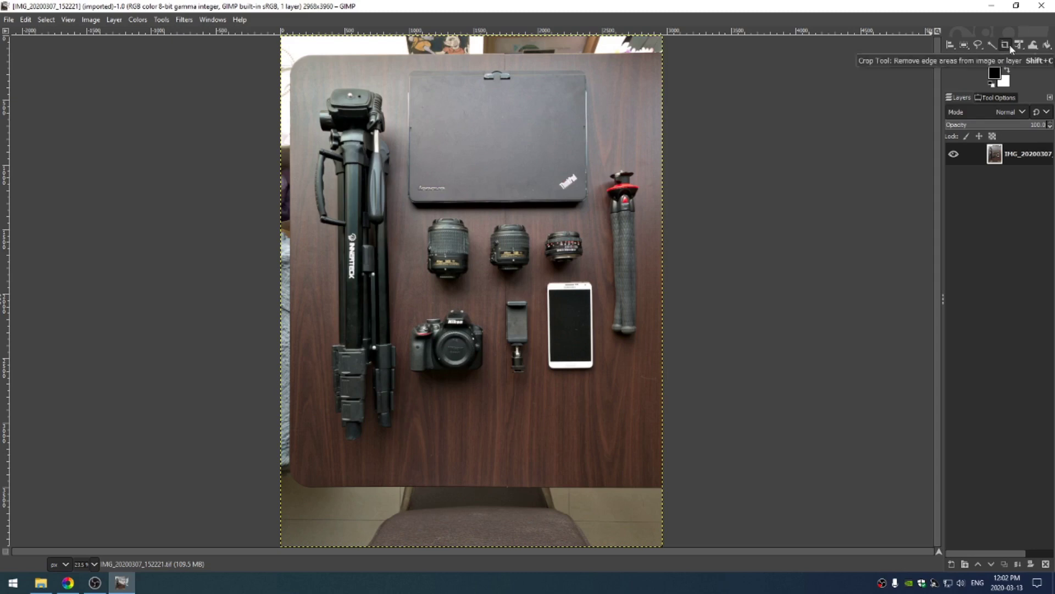
{"action": "left_click", "coordinate": [993, 97]}
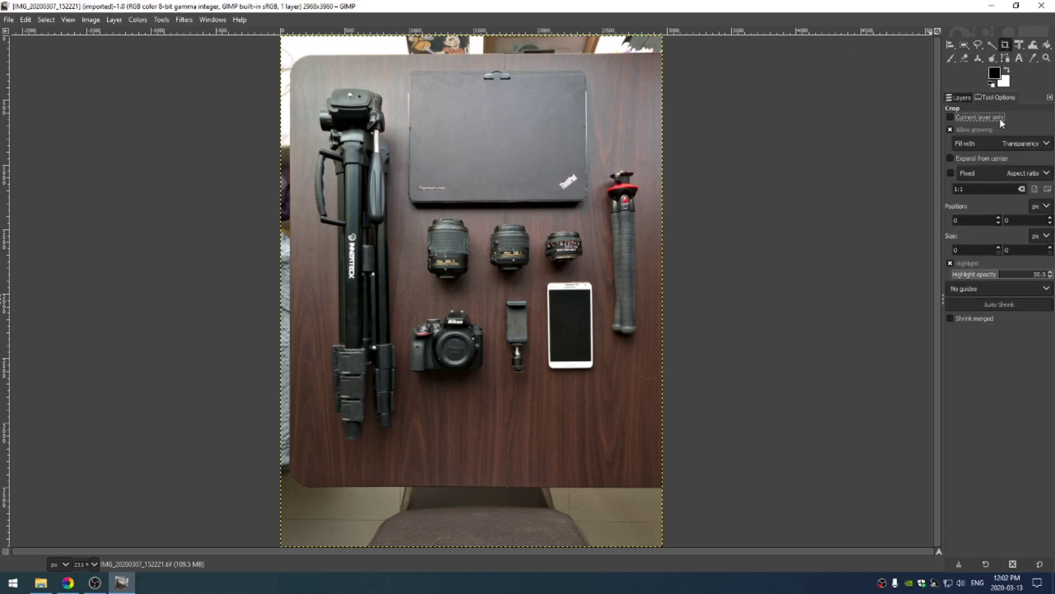
{"action": "left_click", "coordinate": [949, 172]}
{"action": "left_click", "coordinate": [969, 175]}
{"action": "left_click", "coordinate": [984, 179]}
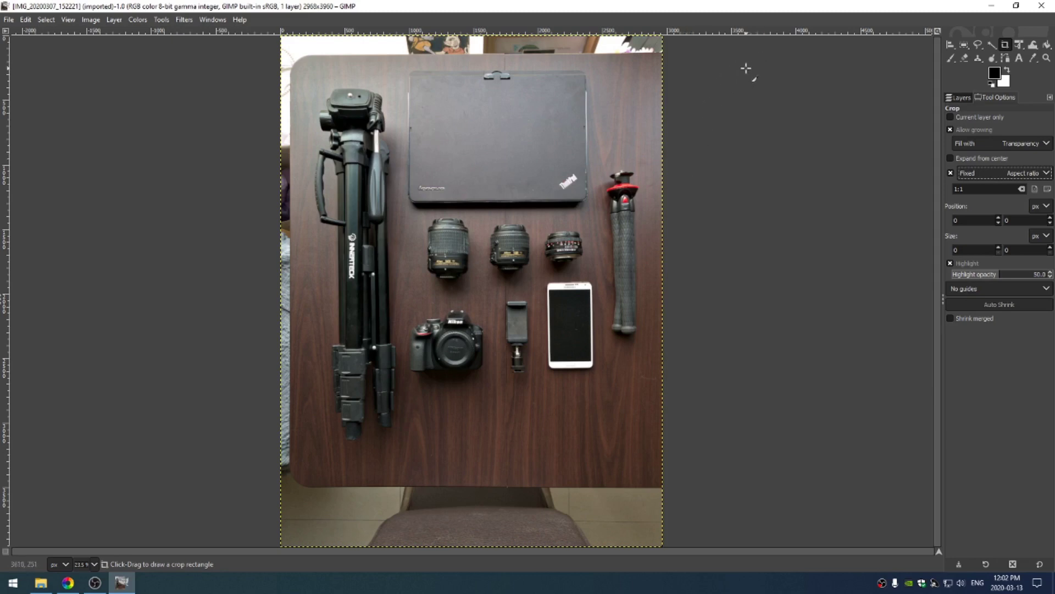
{"action": "left_click", "coordinate": [956, 130]}
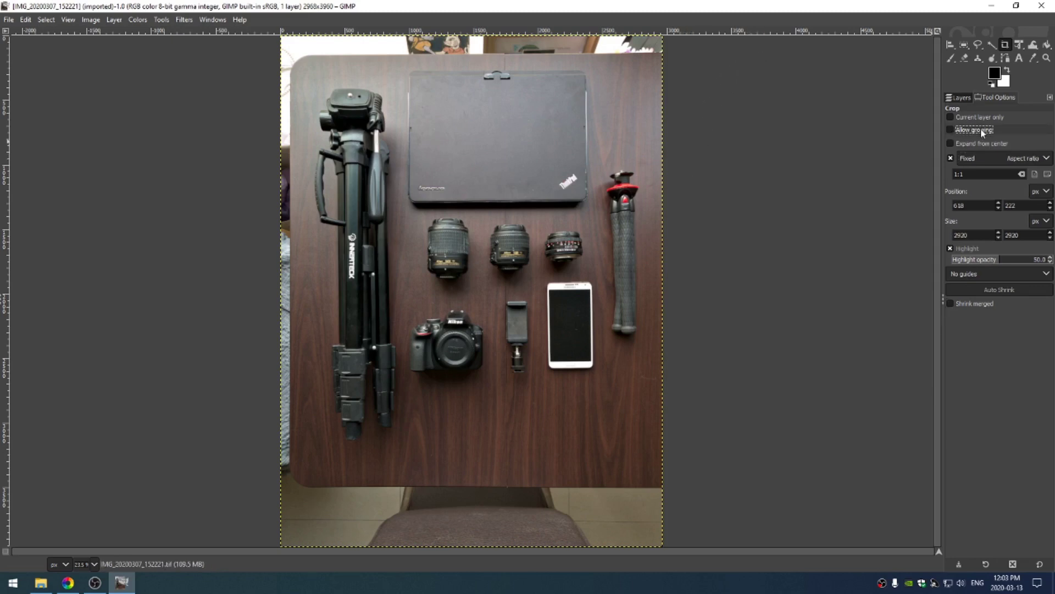
Draw a crop rectangle near the laptop and change its fixed ratio to 4:5
{"action": "left_click_drag", "start_coordinate": [663, 61], "coordinate": [462, 442]}
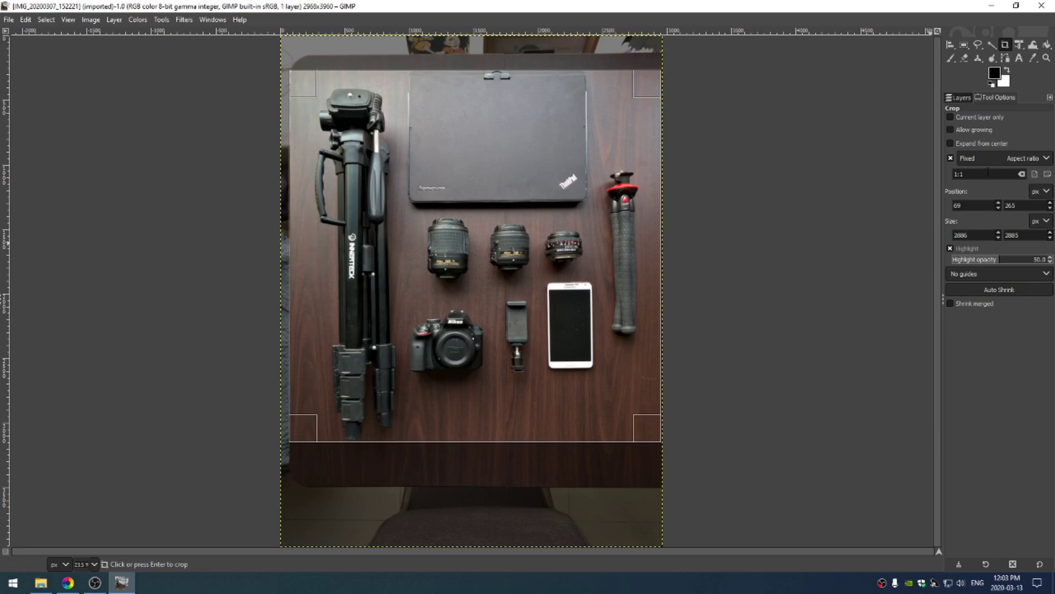
{"action": "key", "text": "Return"}
{"action": "type", "text": "4:5"}
{"action": "key", "text": "Return"}
Adjust the crop edges, shift it slightly left, and commit the 2595×3244 crop
{"action": "left_click_drag", "start_coordinate": [503, 495], "coordinate": [501, 485]}
{"action": "left_click_drag", "start_coordinate": [486, 99], "coordinate": [486, 88]}
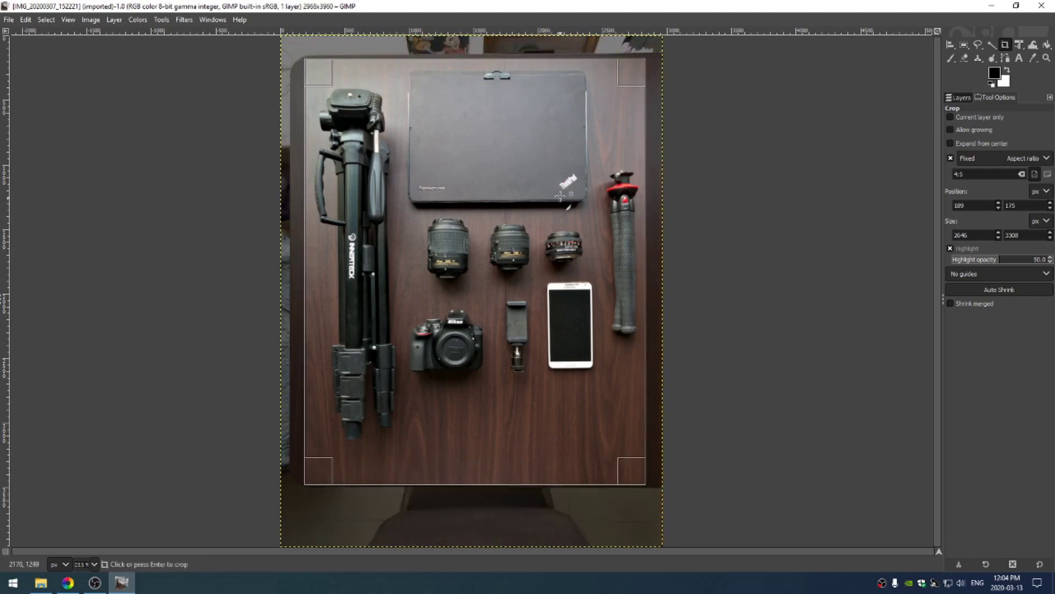
{"action": "left_click_drag", "start_coordinate": [501, 452], "coordinate": [508, 441]}
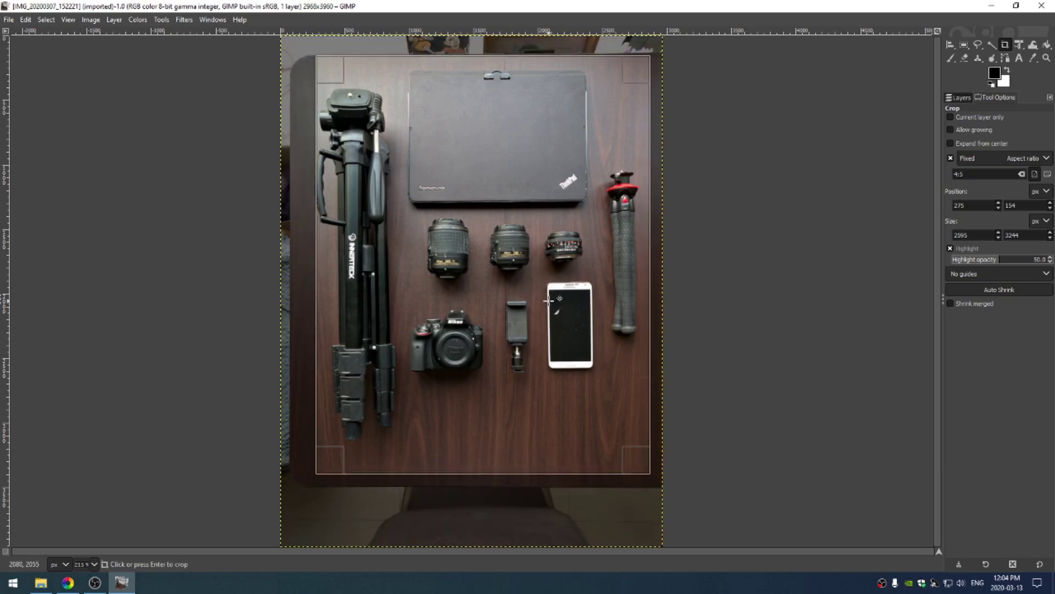
{"action": "left_click_drag", "start_coordinate": [533, 306], "coordinate": [528, 306]}
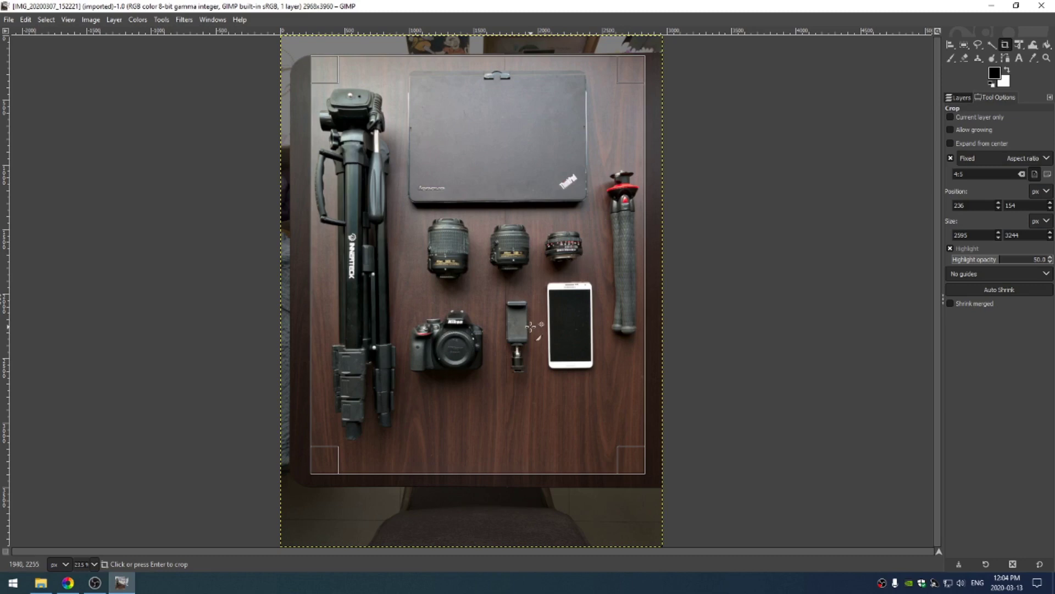
{"action": "key", "text": "Return"}
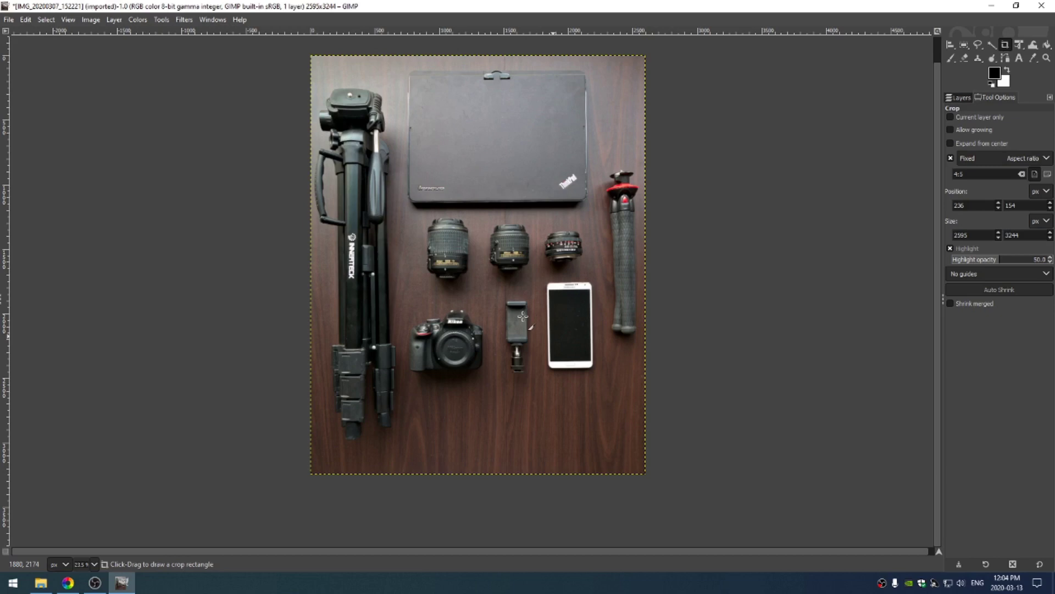
Add a transparent layer named 'Layer' above the photo, with the image fitted to the window
{"action": "key", "text": "shift+ctrl+j"}
{"action": "left_click", "coordinate": [958, 97]}
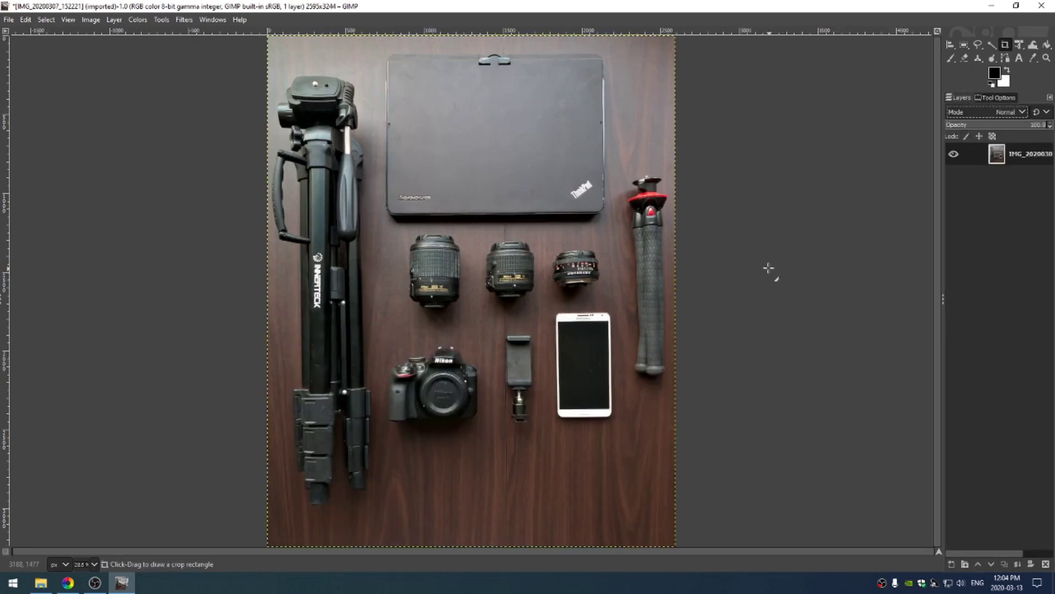
{"action": "key", "text": "shift+ctrl+n"}
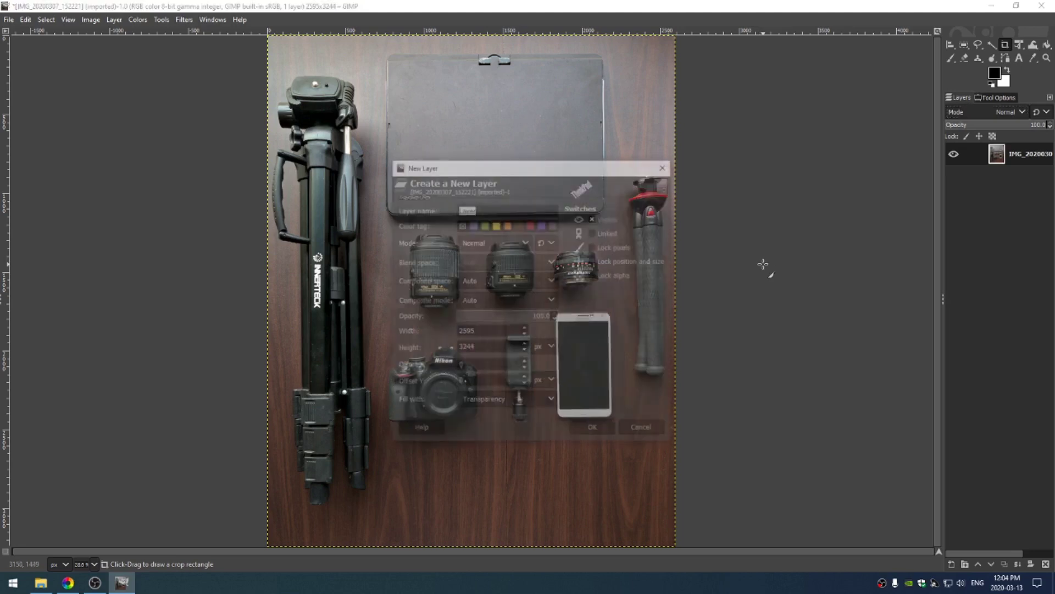
{"action": "left_click", "coordinate": [594, 429]}
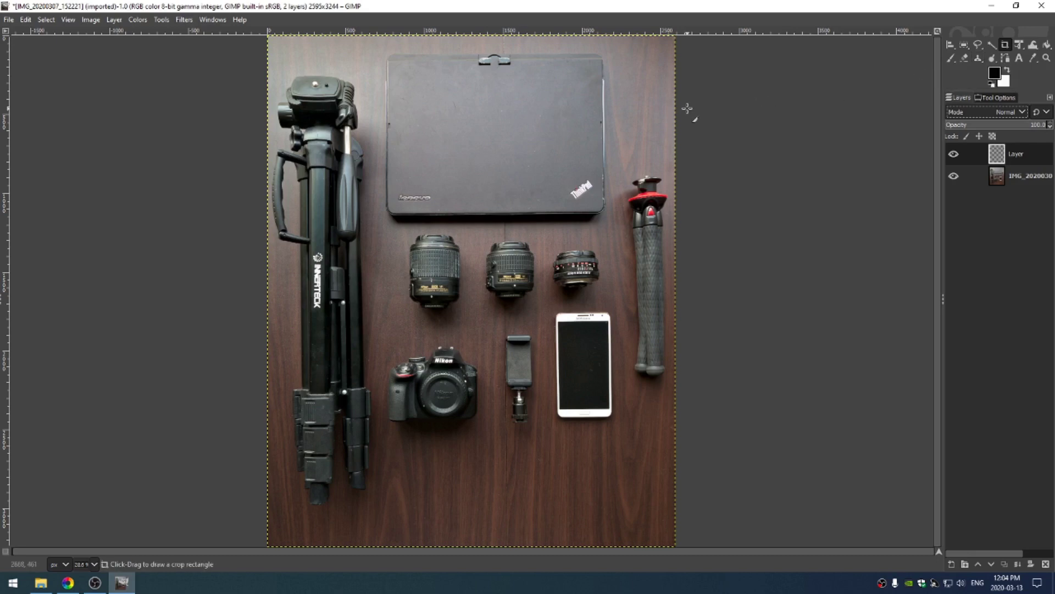
Select the Clone tool, enlarge its brush to 87, and keep the layer mode Normal
{"action": "key", "text": "c"}
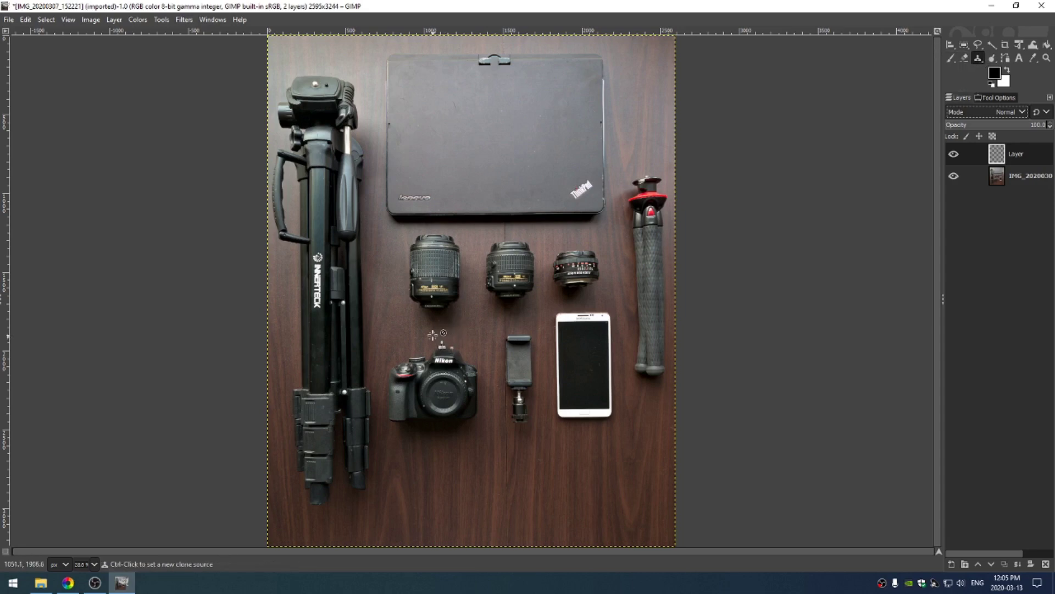
{"action": "key", "text": "bracketright"}
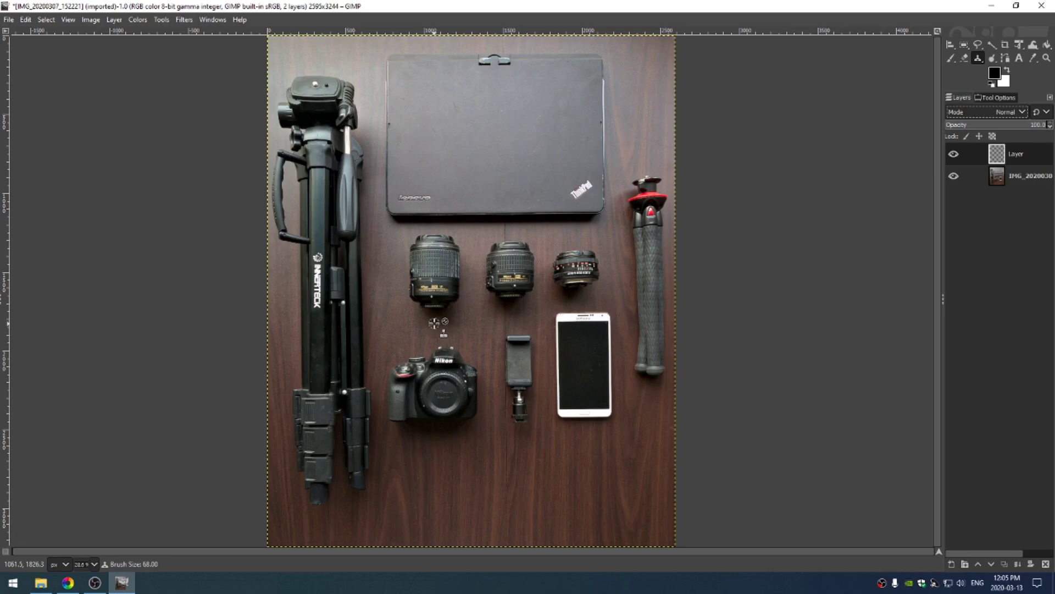
{"action": "key", "text": "bracketright"}
{"action": "key", "text": "bracketright"}
{"action": "key", "text": "bracketright"}
{"action": "key", "text": "bracketright"}
{"action": "key", "text": "bracketright"}
{"action": "key", "text": "bracketright"}
{"action": "key", "text": "bracketright"}
{"action": "key", "text": "bracketright"}
{"action": "key", "text": "bracketright"}
{"action": "key", "text": "bracketright"}
{"action": "key", "text": "bracketright"}
{"action": "key", "text": "bracketright"}
{"action": "key", "text": "bracketright"}
{"action": "key", "text": "bracketright"}
{"action": "key", "text": "bracketright"}
{"action": "key", "text": "bracketright"}
{"action": "key", "text": "bracketright"}
{"action": "key", "text": "bracketright"}
{"action": "key", "text": "bracketright"}
{"action": "key", "text": "bracketright"}
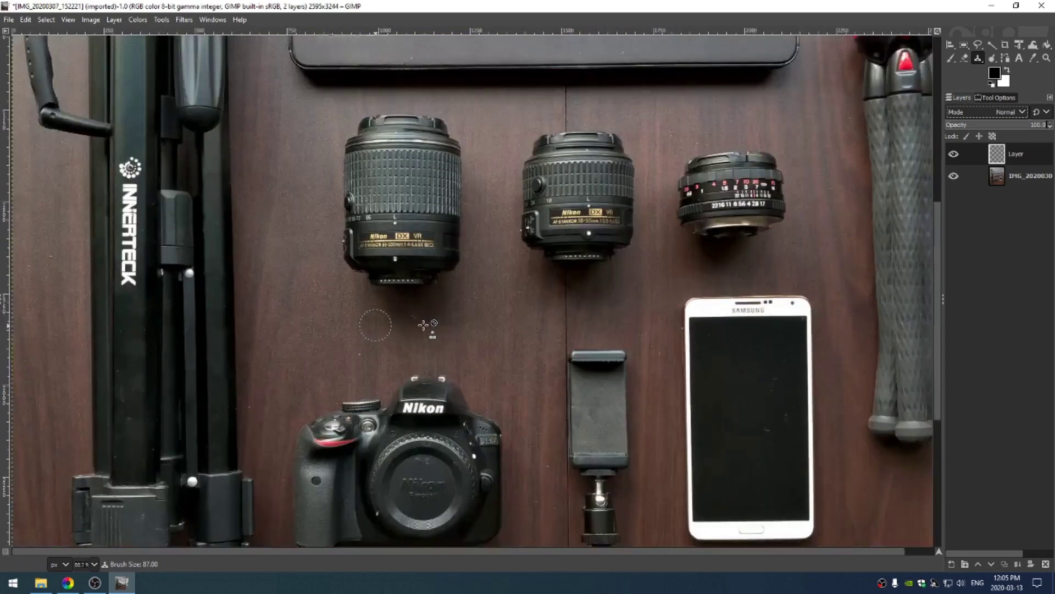
{"action": "scroll", "coordinate": [423, 324], "scroll_direction": "up", "scroll_amount": 1}
{"action": "left_click", "coordinate": [1011, 112]}
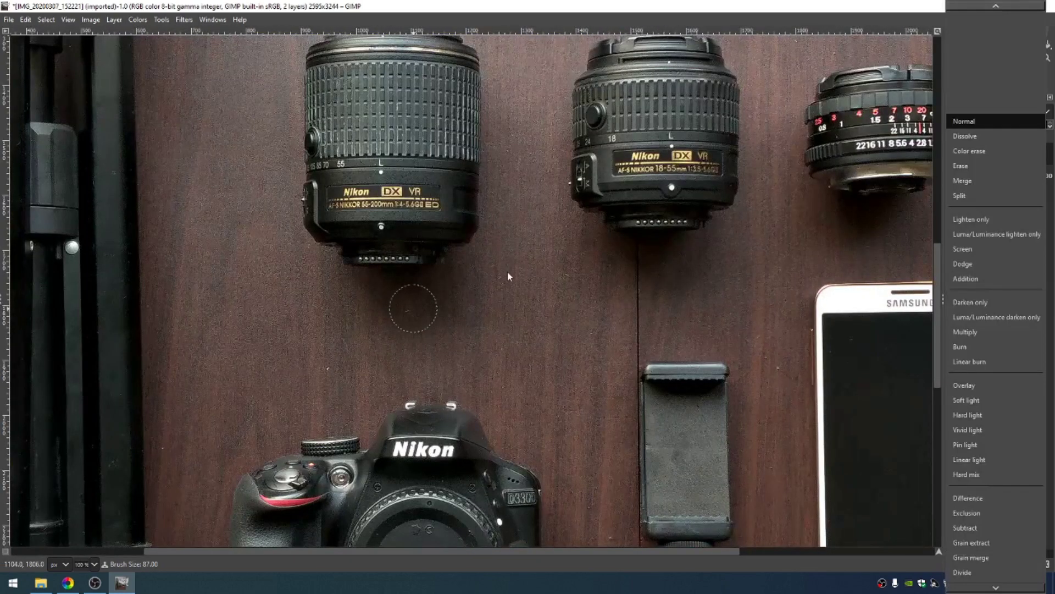
{"action": "left_click", "coordinate": [686, 5]}
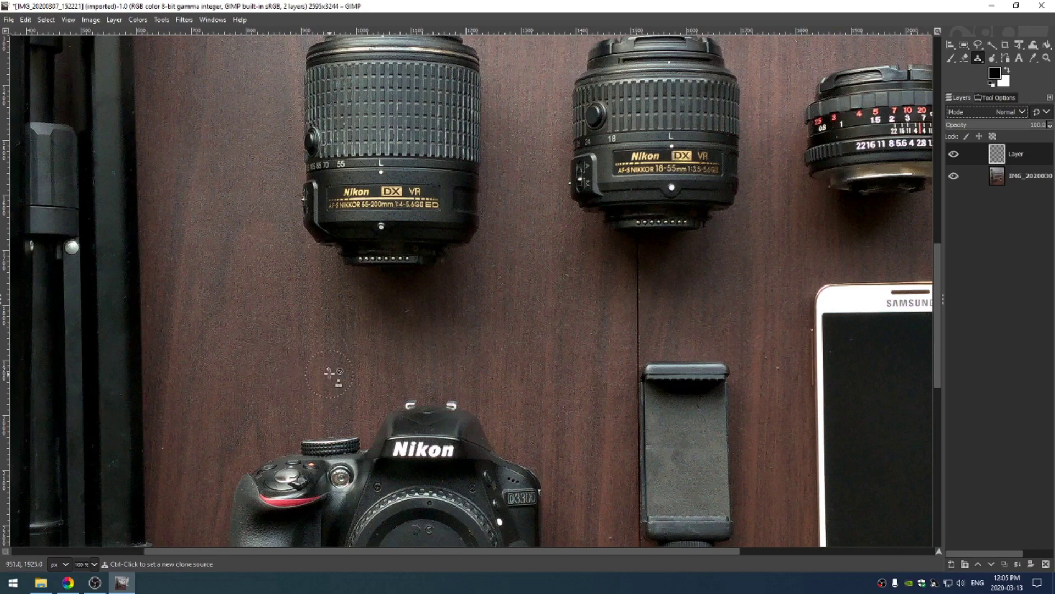
Set the clone source on bare wood, enable Sample merged, and hide the empty layer
{"action": "key", "text": "c"}
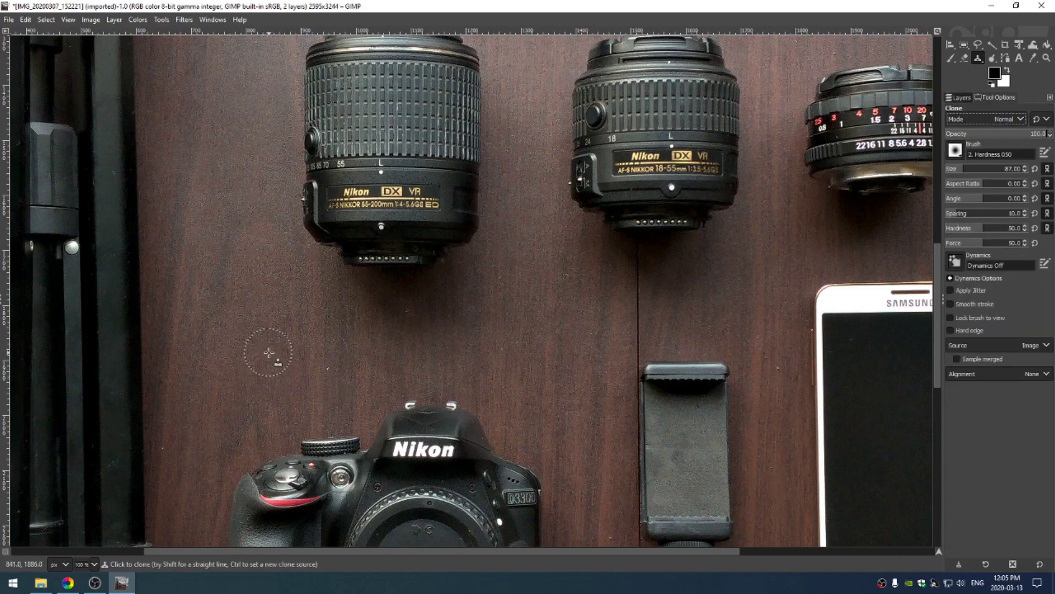
{"action": "left_click", "coordinate": [269, 352], "text": "ctrl"}
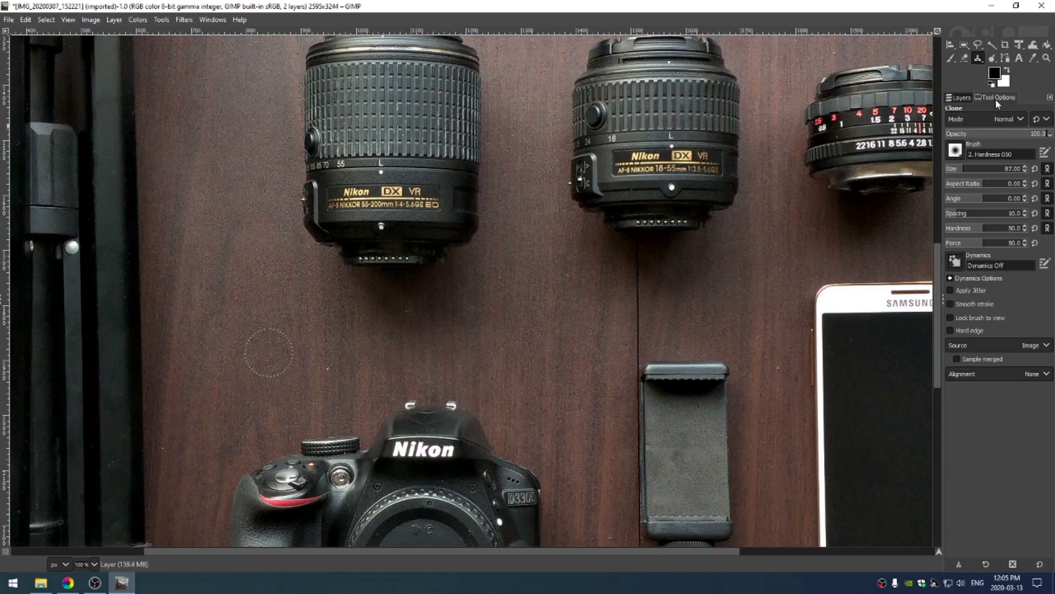
{"action": "left_click", "coordinate": [955, 360]}
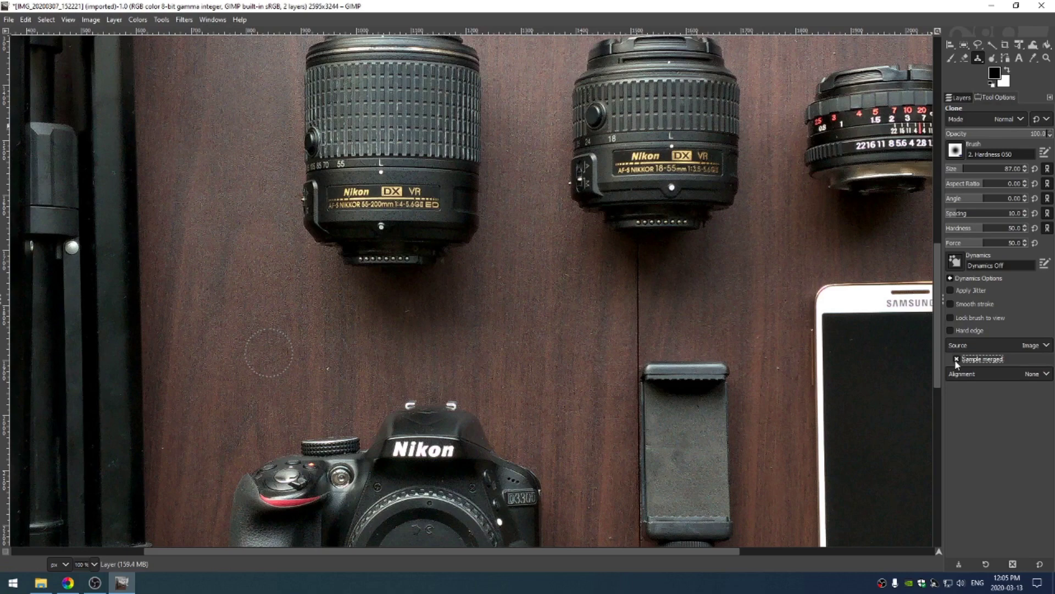
{"action": "left_click", "coordinate": [961, 98]}
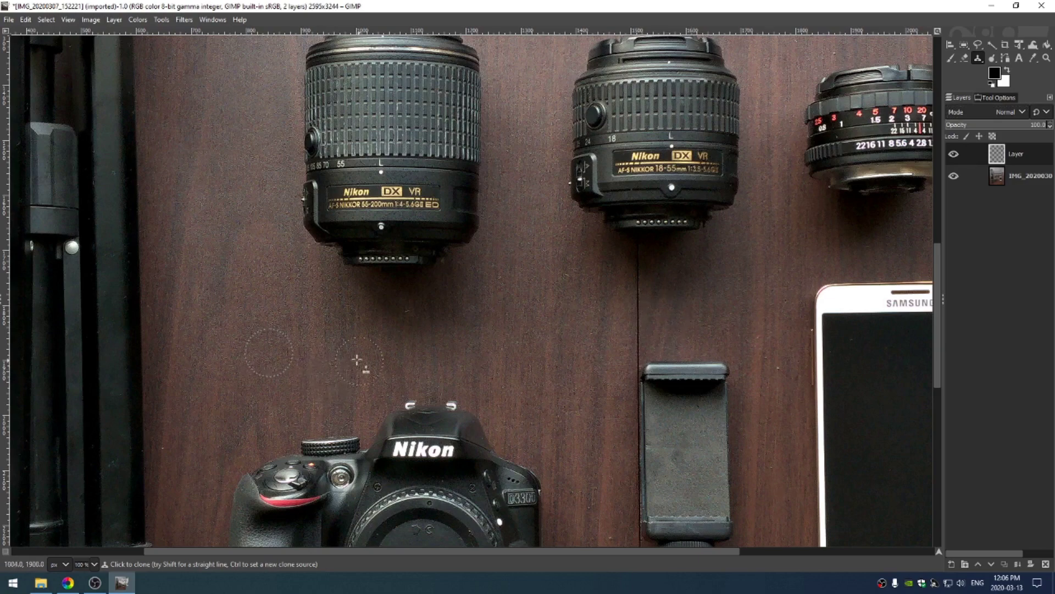
{"action": "left_click", "coordinate": [955, 155]}
Select the wood seam below the middle lens and heal it from a source beside it
{"action": "scroll", "coordinate": [439, 258], "scroll_direction": "down", "scroll_amount": 5}
{"action": "scroll", "coordinate": [468, 209], "scroll_direction": "right", "scroll_amount": 3}
{"action": "scroll", "coordinate": [446, 365], "scroll_direction": "down", "scroll_amount": 10}
{"action": "scroll", "coordinate": [431, 295], "scroll_direction": "left", "scroll_amount": 5}
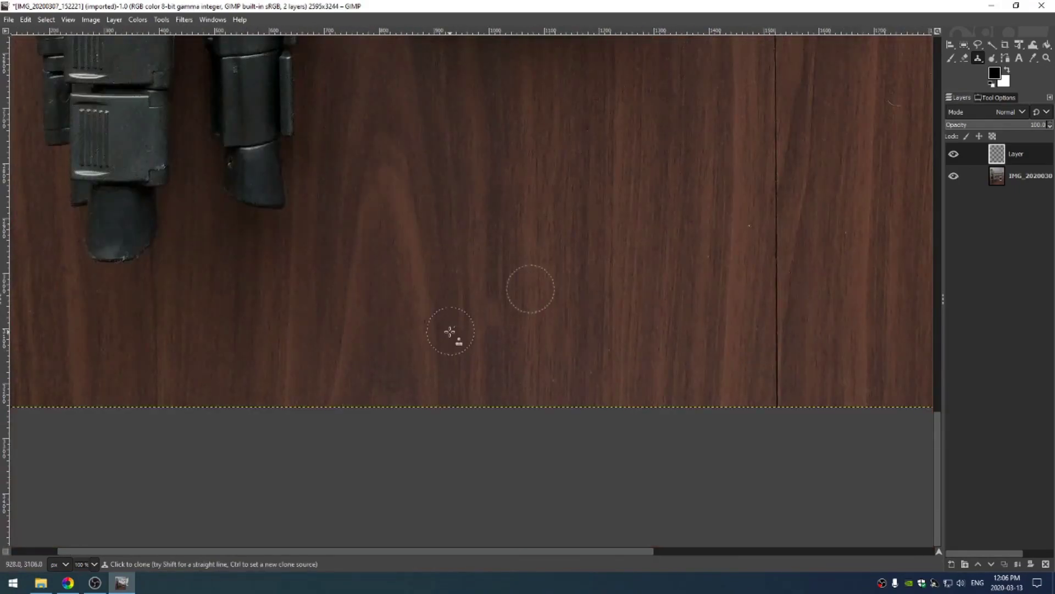
{"action": "scroll", "coordinate": [390, 395], "scroll_direction": "right", "scroll_amount": 8}
{"action": "scroll", "coordinate": [462, 302], "scroll_direction": "left", "scroll_amount": 2}
{"action": "scroll", "coordinate": [462, 302], "scroll_direction": "up", "scroll_amount": 12}
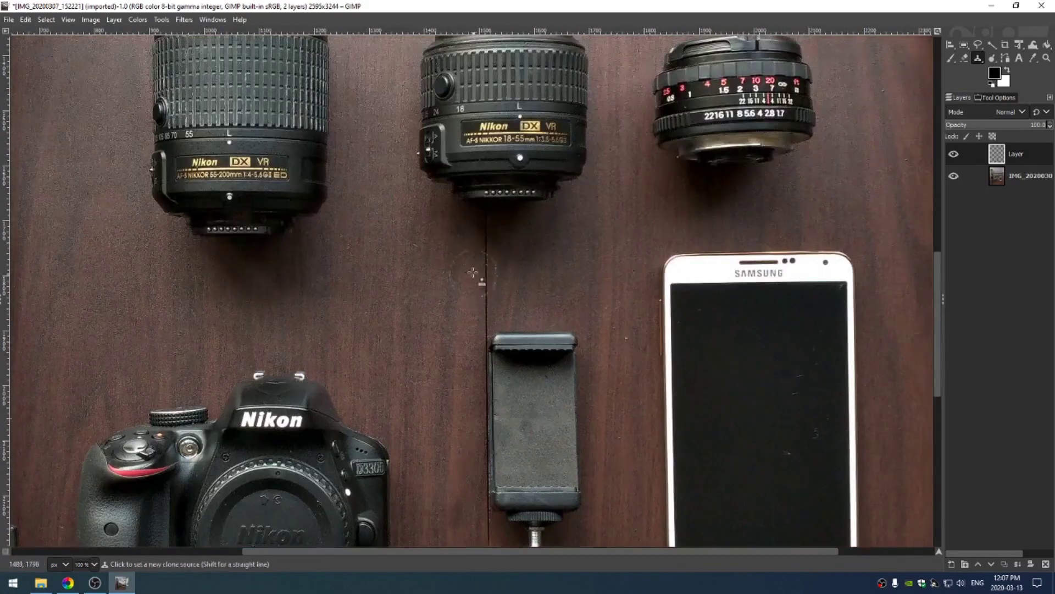
{"action": "scroll", "coordinate": [484, 302], "scroll_direction": "up", "scroll_amount": 6}
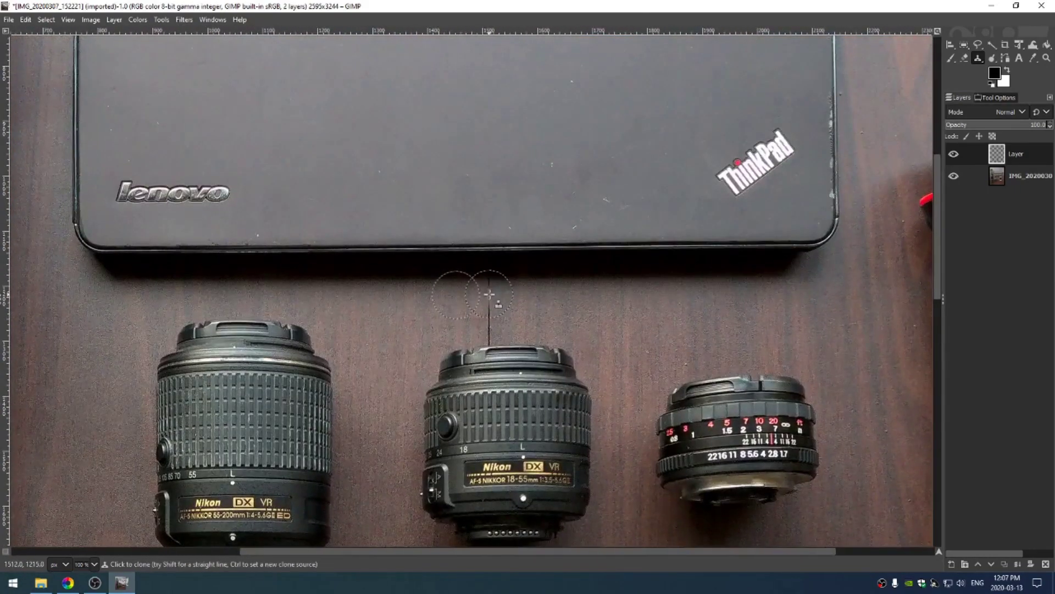
{"action": "scroll", "coordinate": [489, 325], "scroll_direction": "up", "scroll_amount": 15}
{"action": "key", "text": "f"}
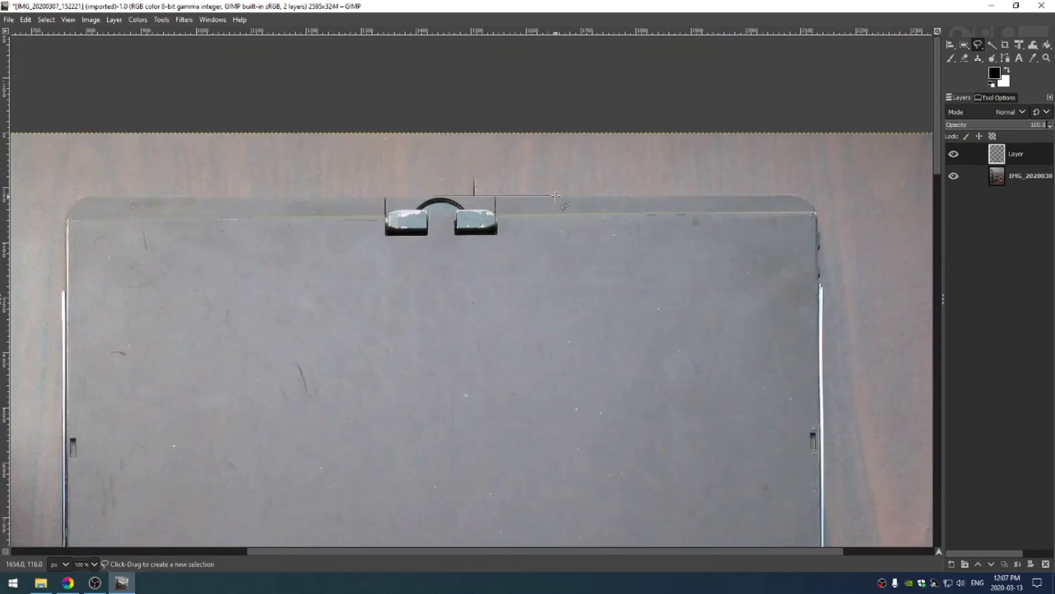
{"action": "scroll", "coordinate": [539, 272], "scroll_direction": "down", "scroll_amount": 13}
{"action": "scroll", "coordinate": [540, 271], "scroll_direction": "down", "scroll_amount": 5}
{"action": "scroll", "coordinate": [540, 272], "scroll_direction": "left", "scroll_amount": 1}
{"action": "left_click", "coordinate": [989, 97]}
{"action": "left_click", "coordinate": [959, 97]}
{"action": "left_click_drag", "start_coordinate": [531, 330], "coordinate": [526, 332]}
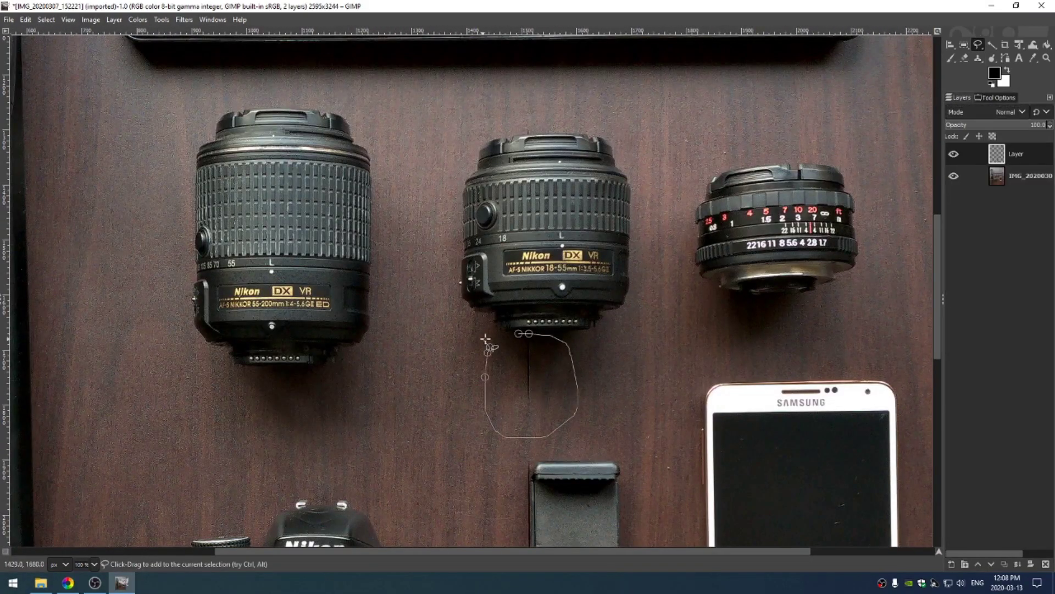
{"action": "key", "text": "Return"}
{"action": "scroll", "coordinate": [534, 452], "scroll_direction": "down", "scroll_amount": 3}
{"action": "left_click_drag", "start_coordinate": [535, 452], "coordinate": [527, 280]}
{"action": "scroll", "coordinate": [527, 280], "scroll_direction": "down", "scroll_amount": 2}
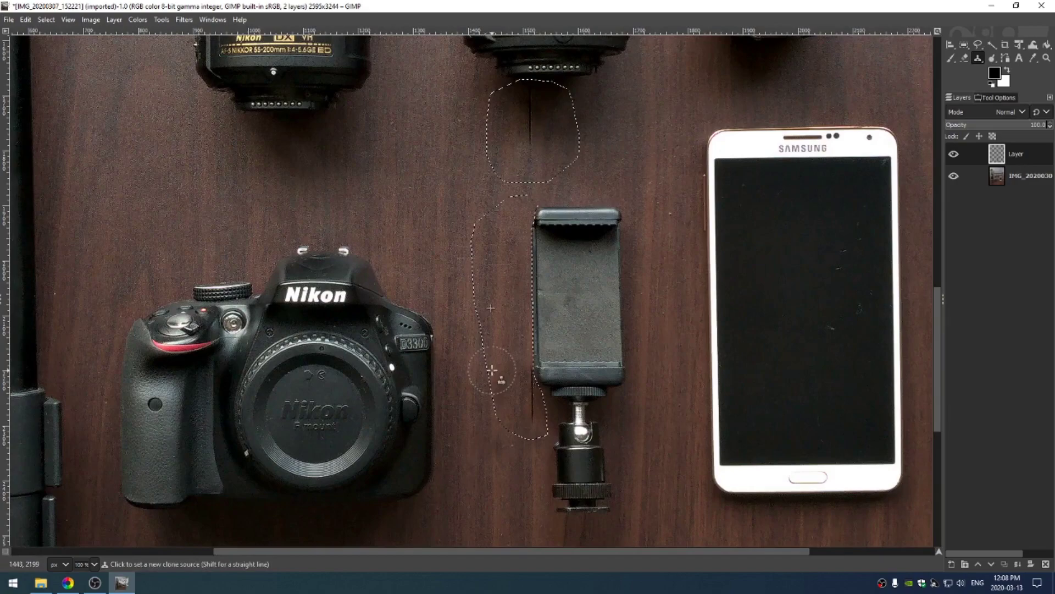
{"action": "scroll", "coordinate": [527, 377], "scroll_direction": "up", "scroll_amount": 7}
{"action": "key", "text": "c"}
{"action": "scroll", "coordinate": [526, 377], "scroll_direction": "up", "scroll_amount": 5}
{"action": "scroll", "coordinate": [527, 377], "scroll_direction": "down", "scroll_amount": 9}
{"action": "key", "text": "h"}
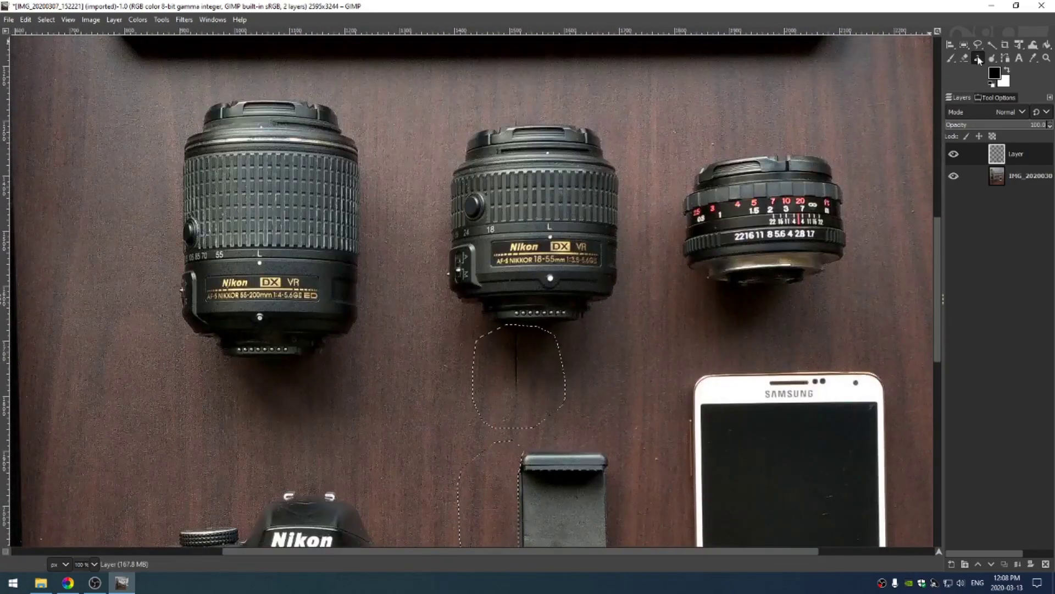
{"action": "left_click", "coordinate": [561, 358], "text": "ctrl"}
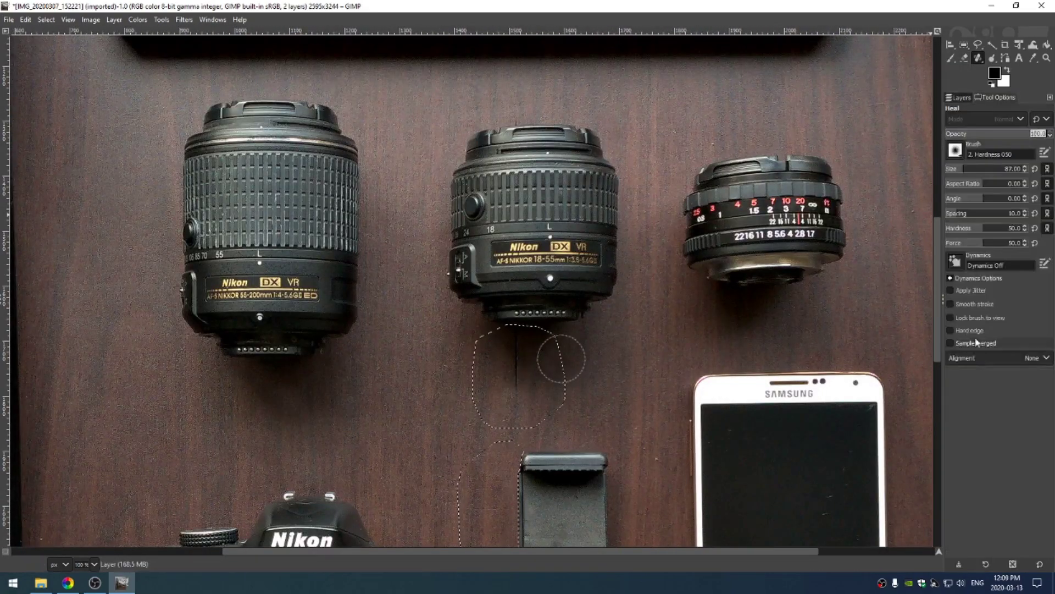
{"action": "scroll", "coordinate": [606, 356], "scroll_direction": "up", "scroll_amount": 4}
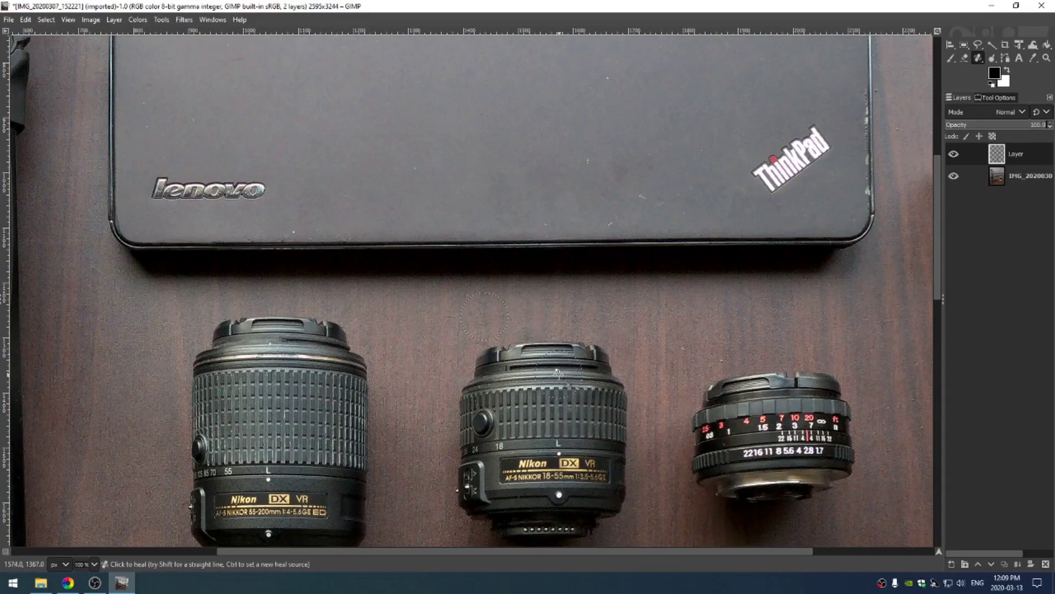
Retouch specks on the phone screen and laptop lid at 100% zoom with Clone and Heal
{"action": "key", "text": "shift+ctrl+j"}
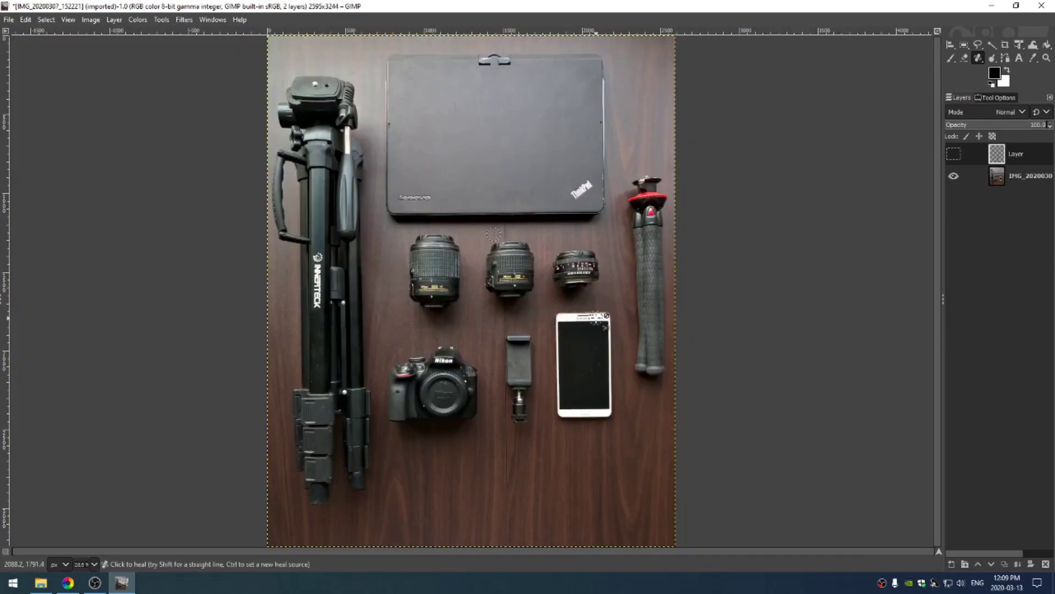
{"action": "left_click", "coordinate": [978, 58]}
{"action": "left_click", "coordinate": [879, 61]}
{"action": "key", "text": "1"}
{"action": "scroll", "coordinate": [793, 353], "scroll_direction": "right", "scroll_amount": 3}
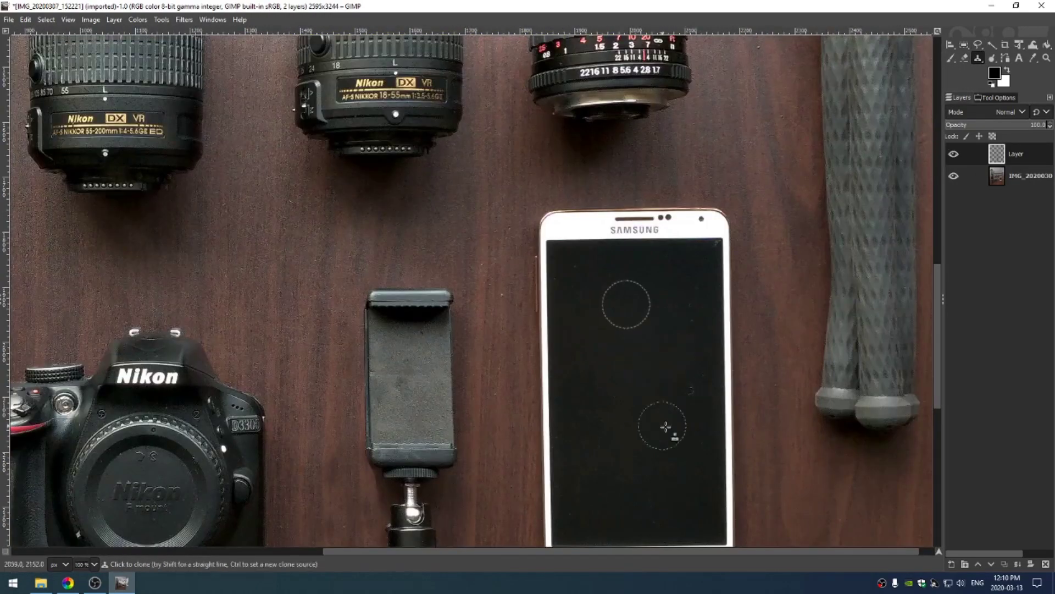
{"action": "scroll", "coordinate": [508, 241], "scroll_direction": "down", "scroll_amount": 5}
{"action": "scroll", "coordinate": [537, 292], "scroll_direction": "left", "scroll_amount": 6}
{"action": "scroll", "coordinate": [686, 302], "scroll_direction": "down", "scroll_amount": 3}
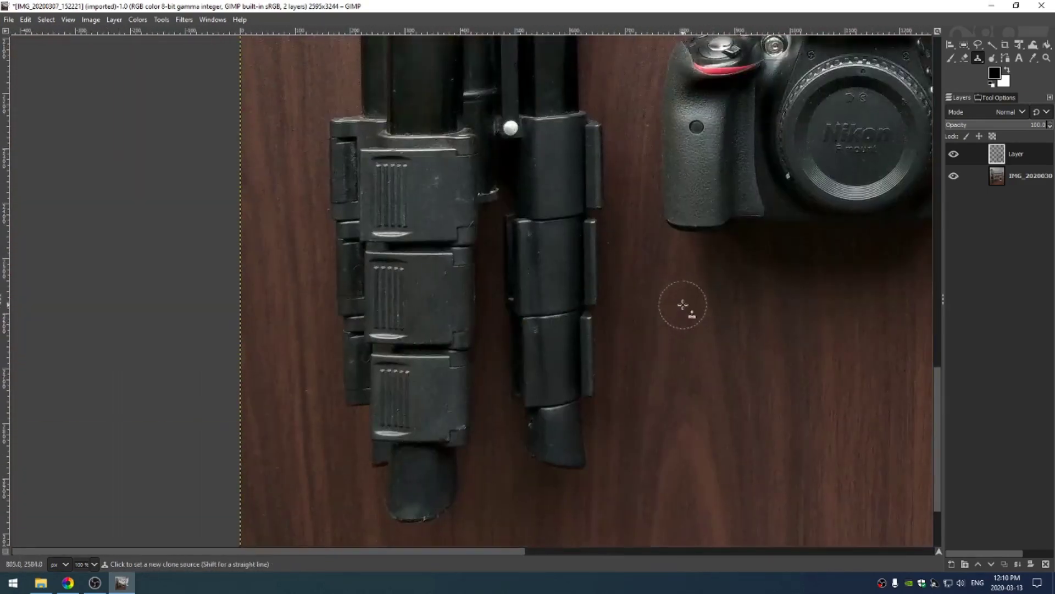
{"action": "key", "text": "shift+ctrl+j"}
{"action": "key", "text": "1"}
{"action": "key", "text": "h"}
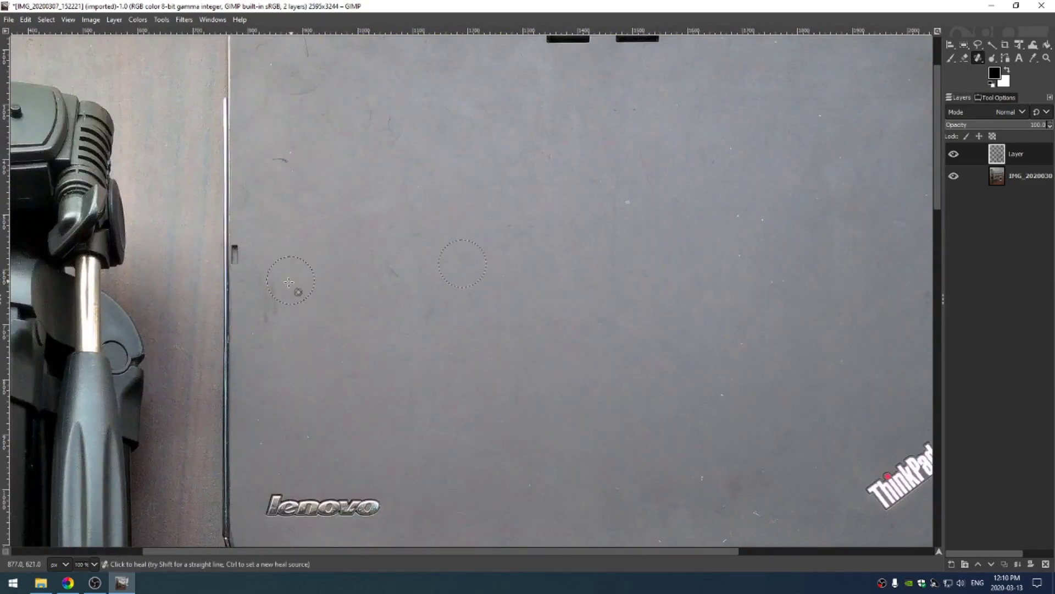
{"action": "scroll", "coordinate": [396, 297], "scroll_direction": "up", "scroll_amount": 3}
{"action": "scroll", "coordinate": [395, 297], "scroll_direction": "left", "scroll_amount": 2}
{"action": "scroll", "coordinate": [419, 294], "scroll_direction": "down", "scroll_amount": 5}
{"action": "scroll", "coordinate": [419, 295], "scroll_direction": "right", "scroll_amount": 3}
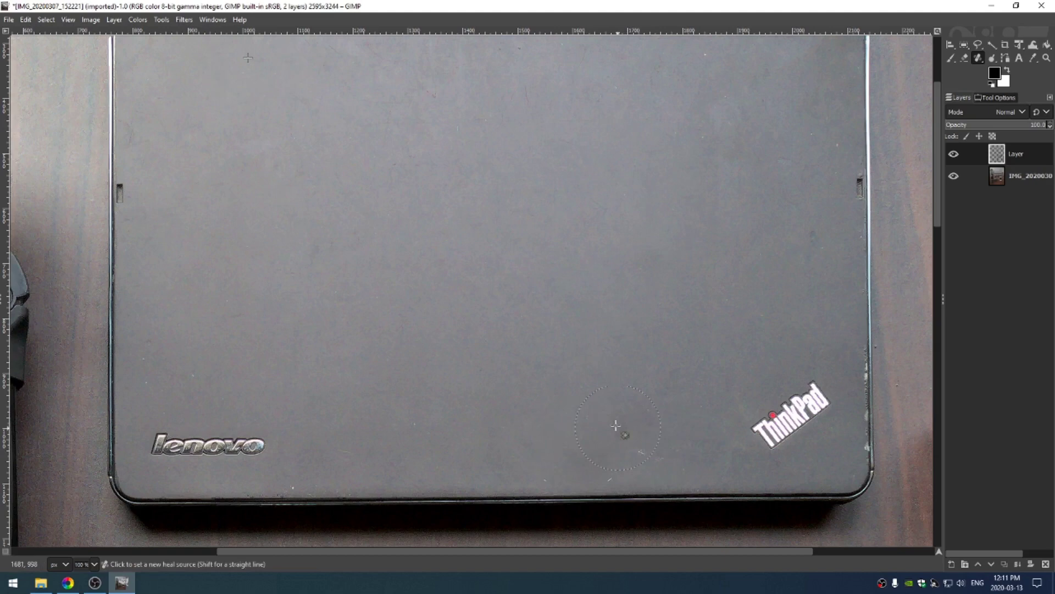
{"action": "scroll", "coordinate": [308, 484], "scroll_direction": "up", "scroll_amount": 3}
{"action": "scroll", "coordinate": [308, 484], "scroll_direction": "right", "scroll_amount": 2}
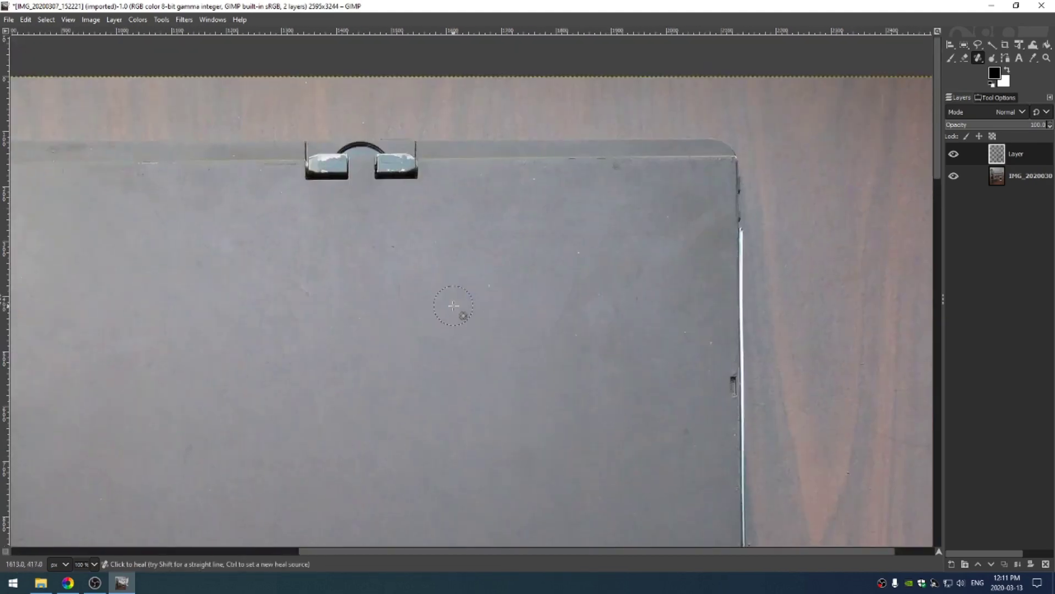
{"action": "key", "text": "shift+ctrl+j"}
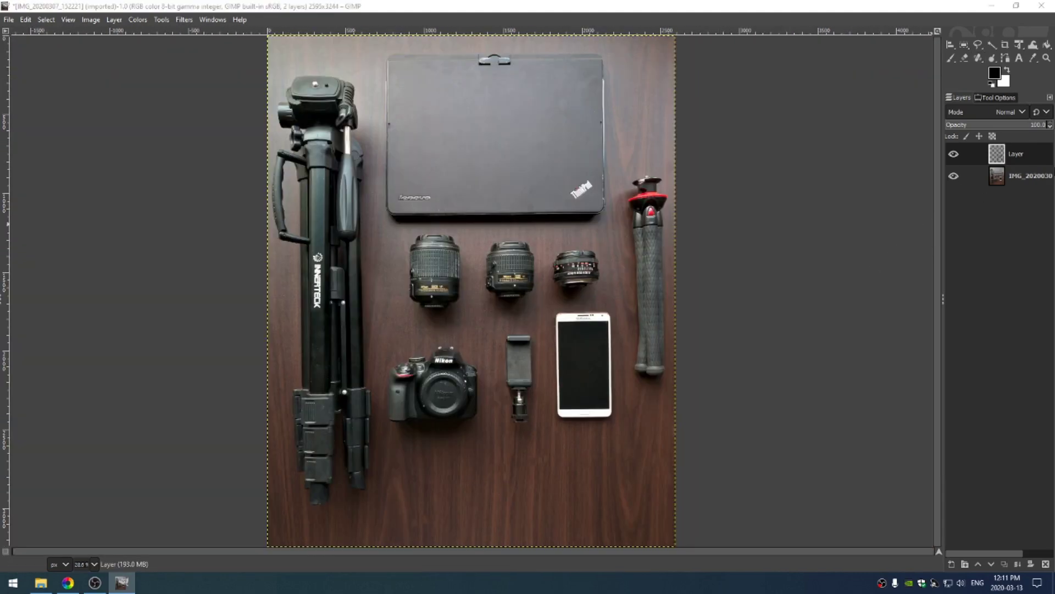
Merge the retouch layer down and raise Shadows-Highlights shadows to about 35
{"action": "right_click", "coordinate": [1029, 153]}
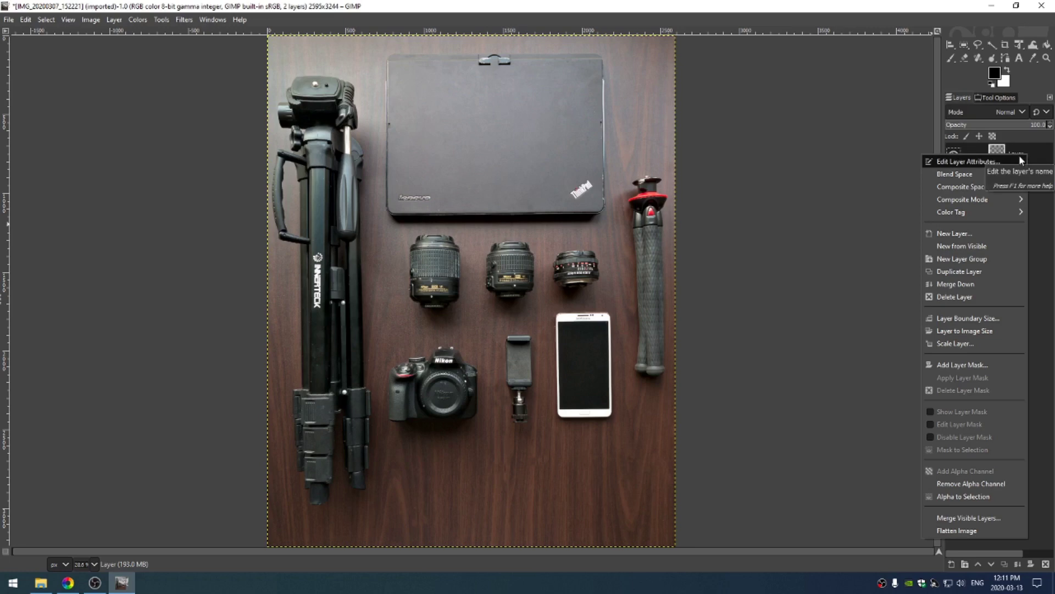
{"action": "left_click", "coordinate": [961, 284]}
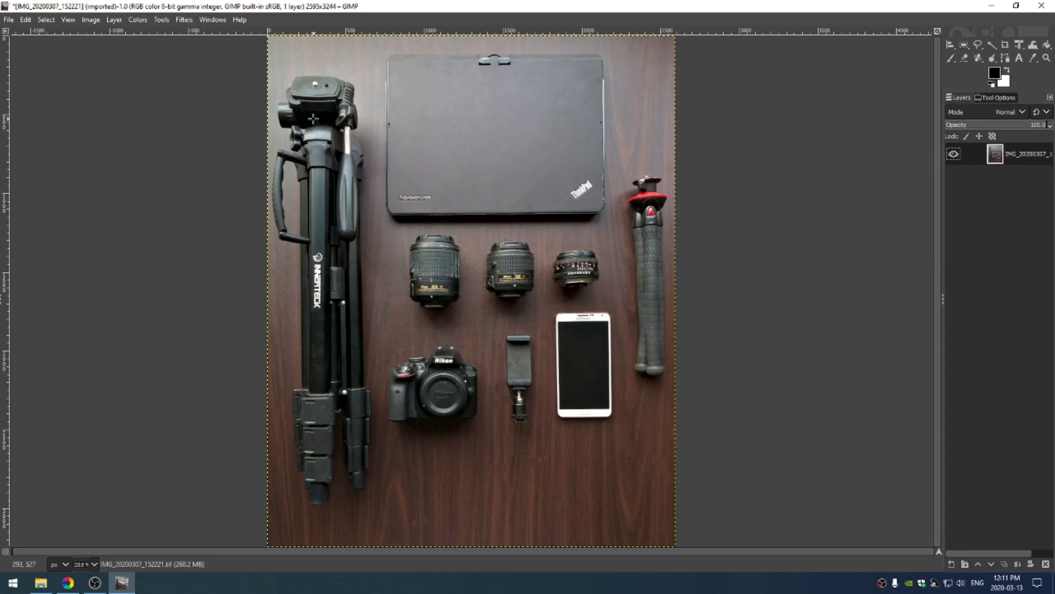
{"action": "left_click", "coordinate": [138, 20]}
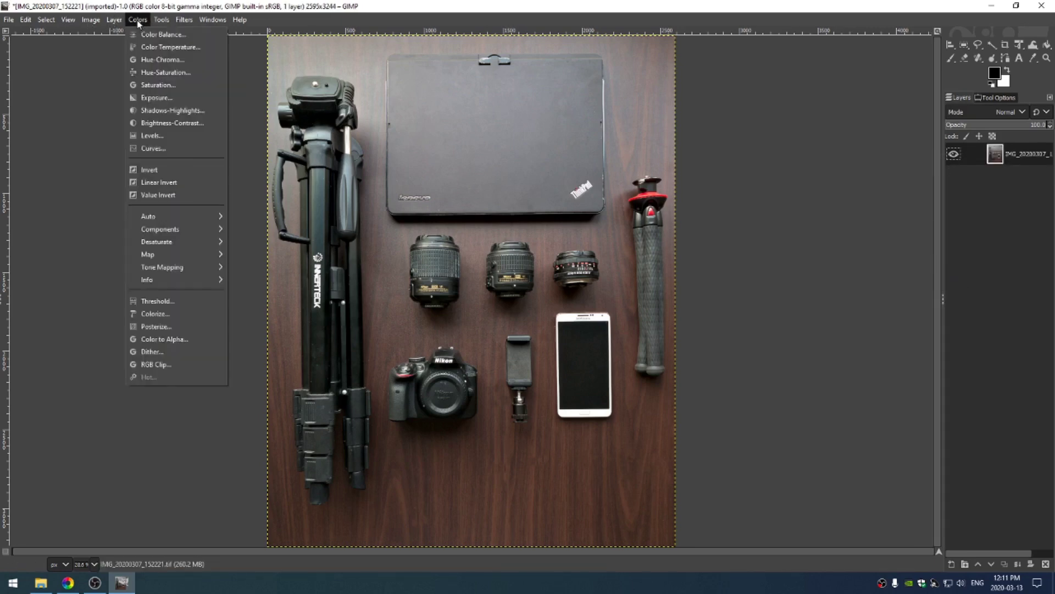
{"action": "left_click", "coordinate": [165, 110]}
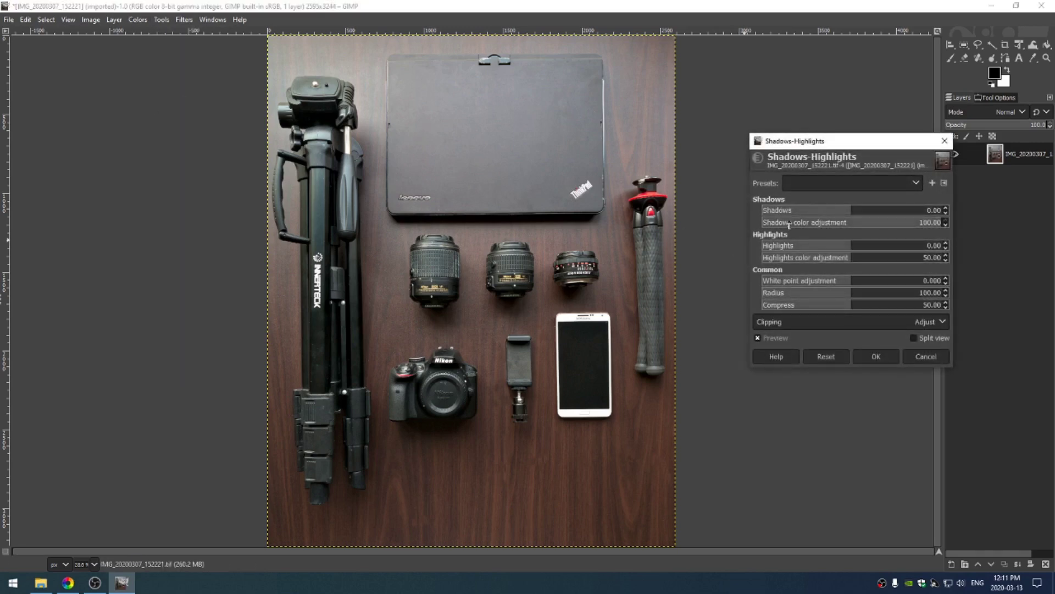
{"action": "left_click_drag", "start_coordinate": [863, 215], "coordinate": [879, 221]}
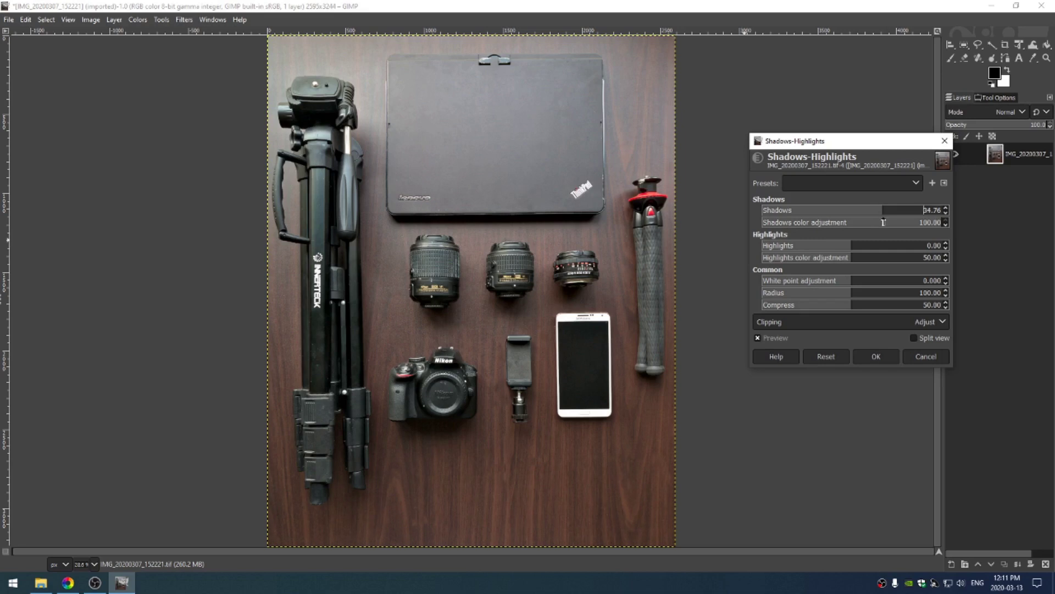
{"action": "left_click", "coordinate": [876, 356]}
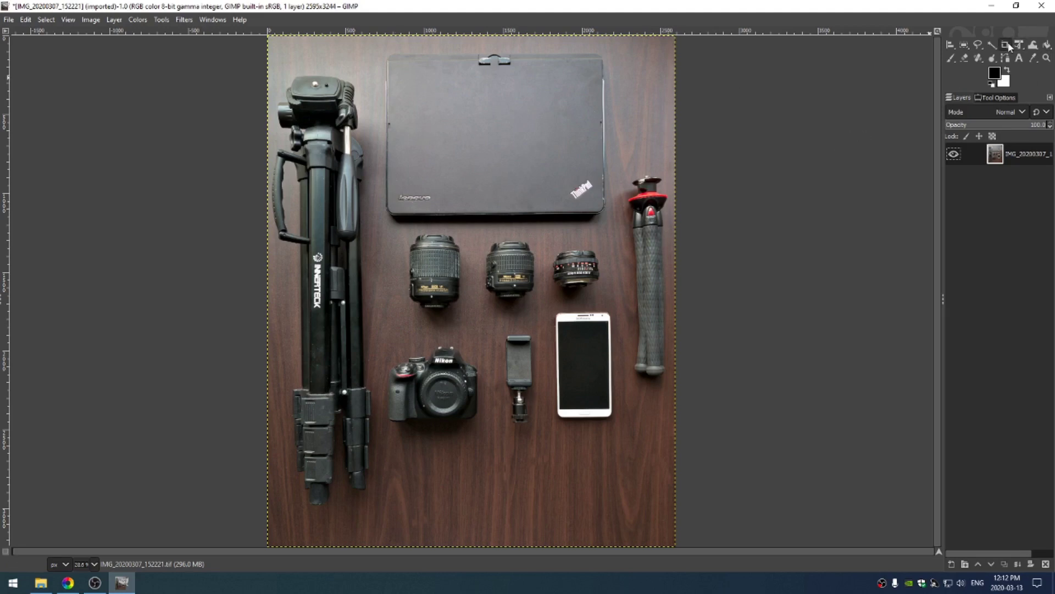
Crop the photo to 2595×2960 pixels, trimming narrow desk strips from the top and bottom
{"action": "left_click", "coordinate": [1007, 45]}
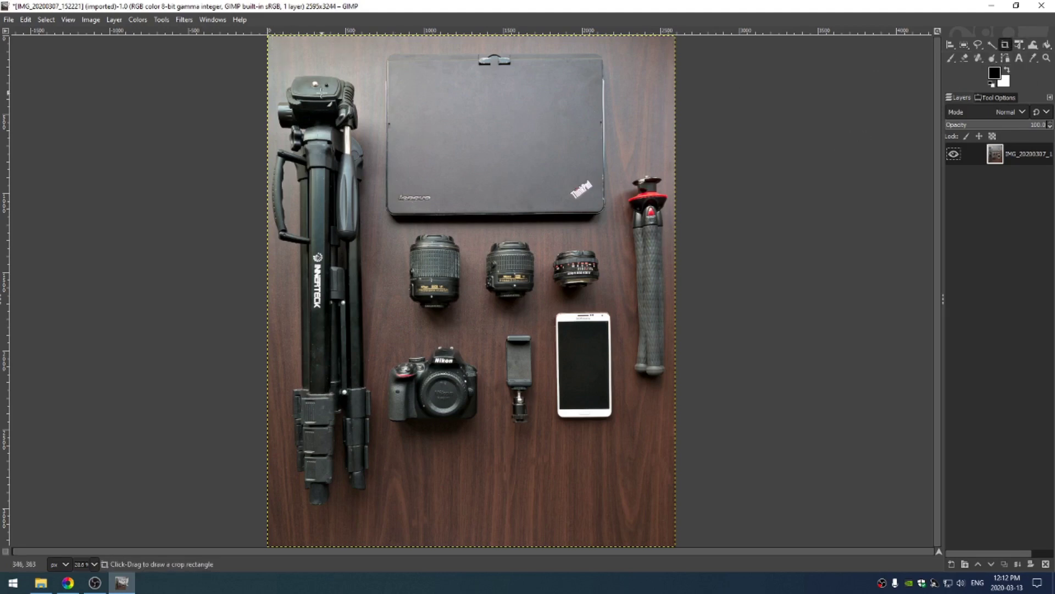
{"action": "key", "text": "minus"}
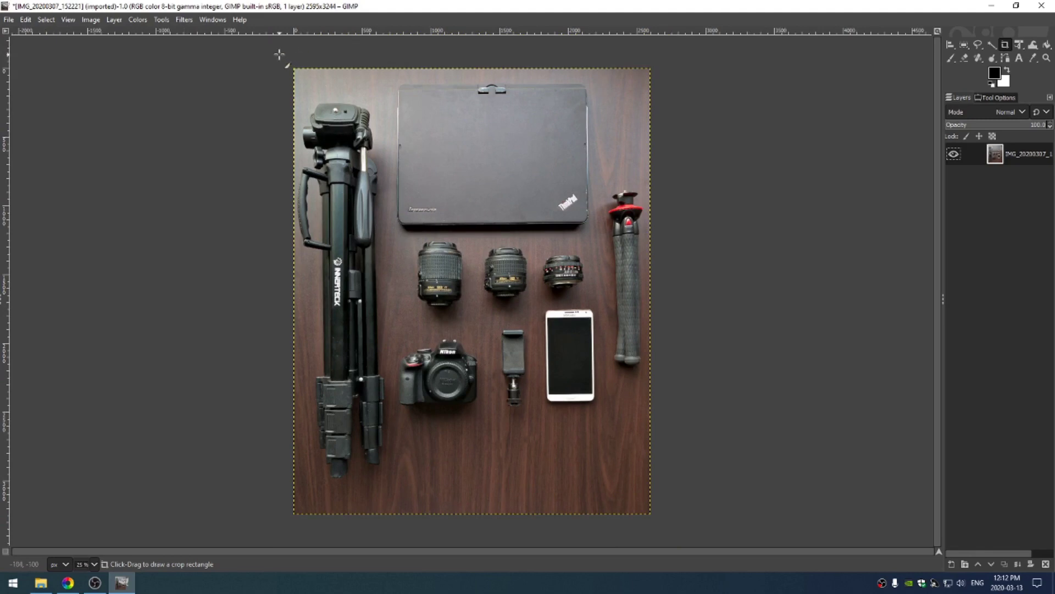
{"action": "left_click_drag", "start_coordinate": [279, 53], "coordinate": [864, 457]}
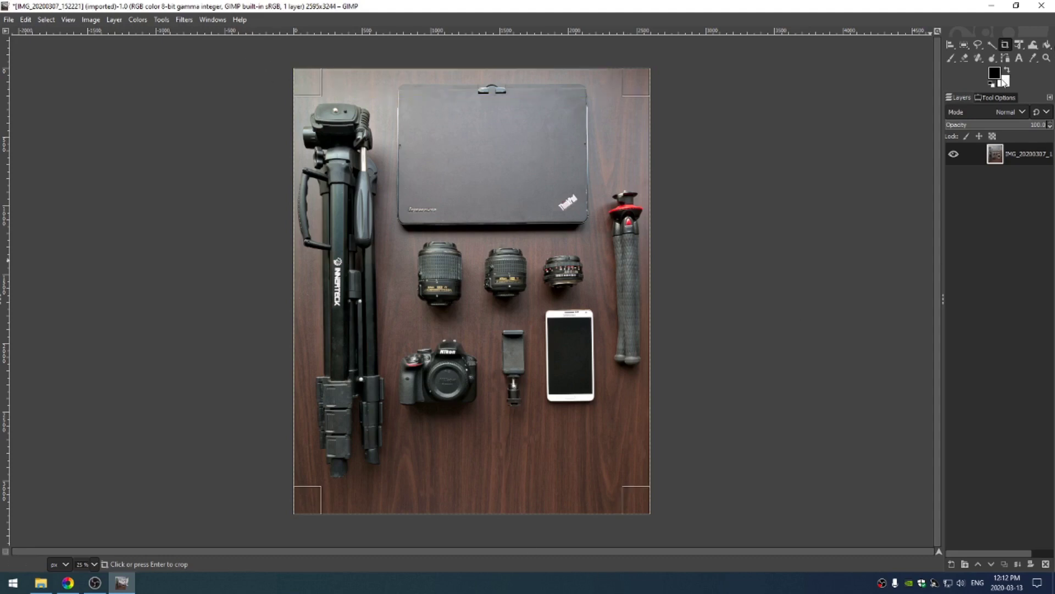
{"action": "left_click", "coordinate": [1000, 98]}
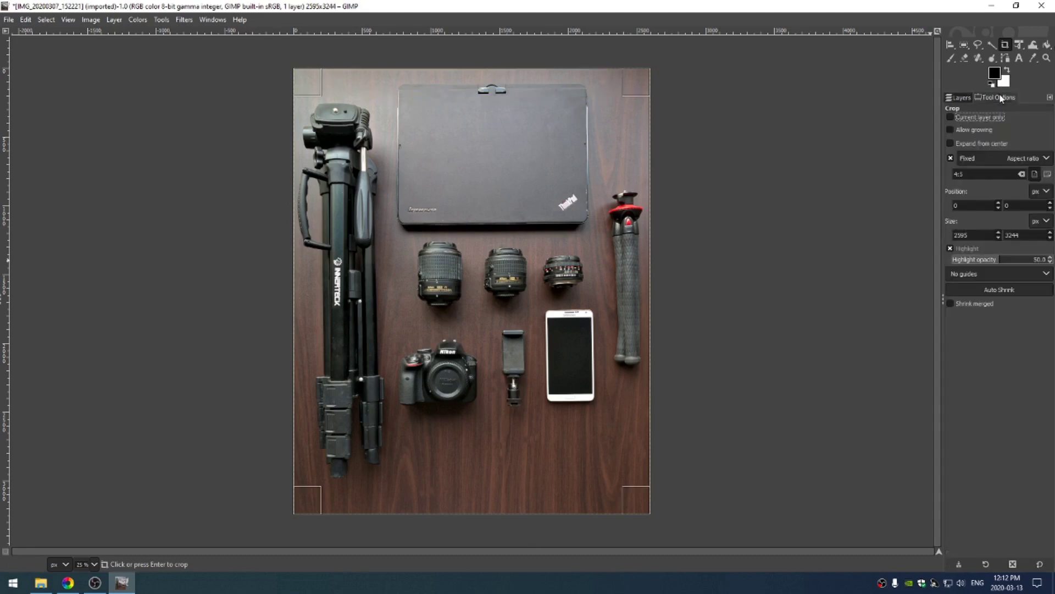
{"action": "left_click", "coordinate": [951, 159]}
{"action": "left_click_drag", "start_coordinate": [498, 513], "coordinate": [510, 484]}
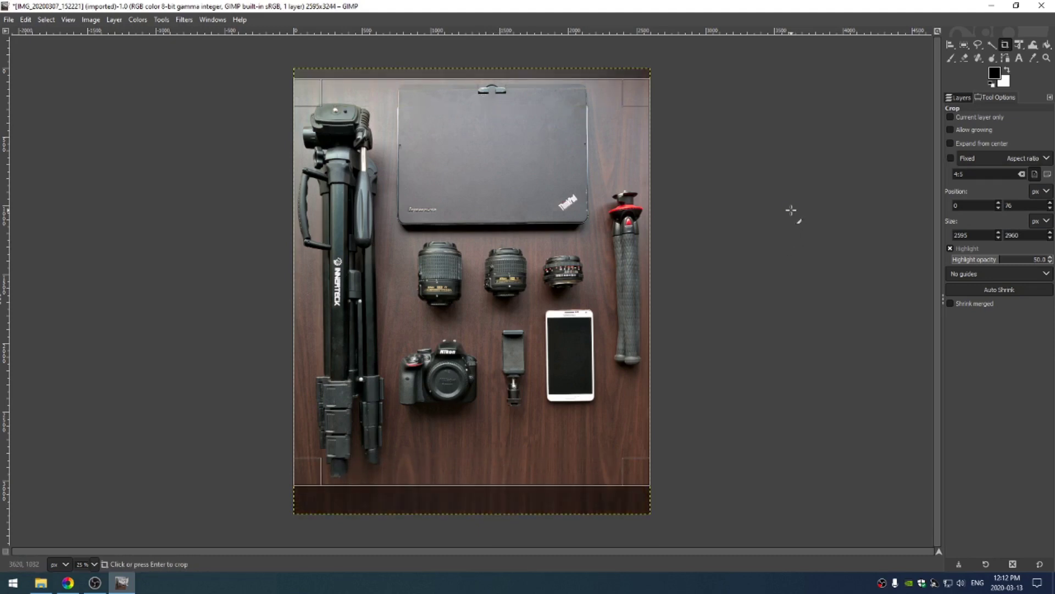
{"action": "key", "text": "Return"}
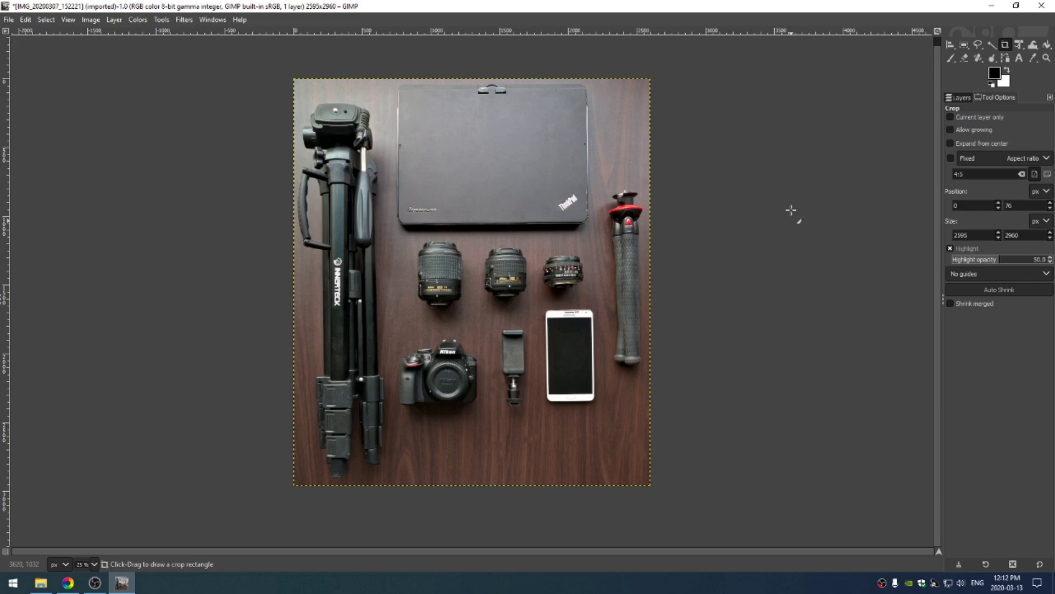
{"action": "left_click", "coordinate": [963, 97]}
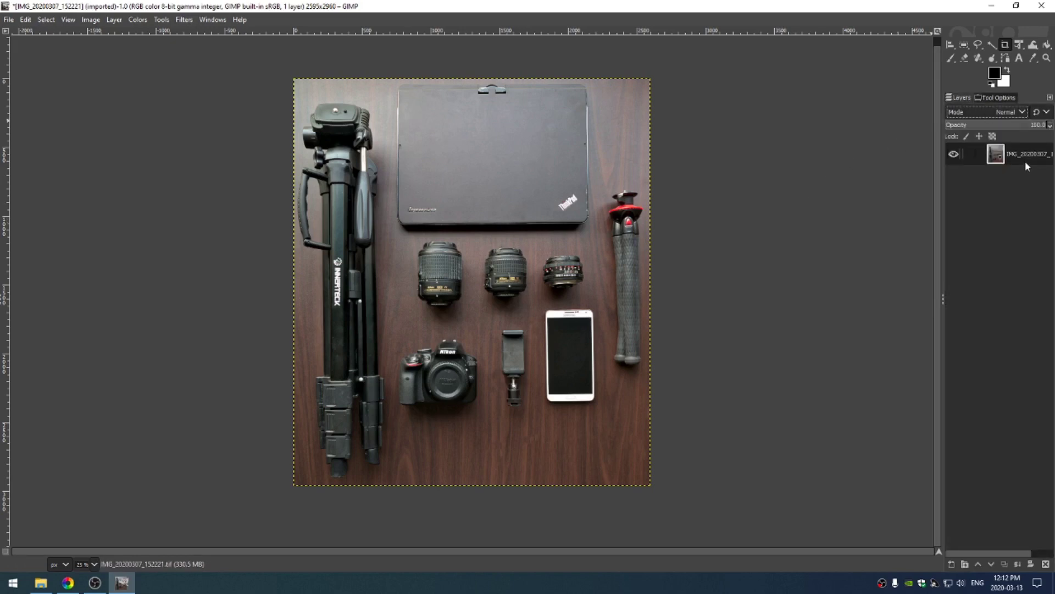
Duplicate the photo layer in Soft light mode at about 30.8% opacity, then hide it to compare
{"action": "key", "text": "shift+ctrl+d"}
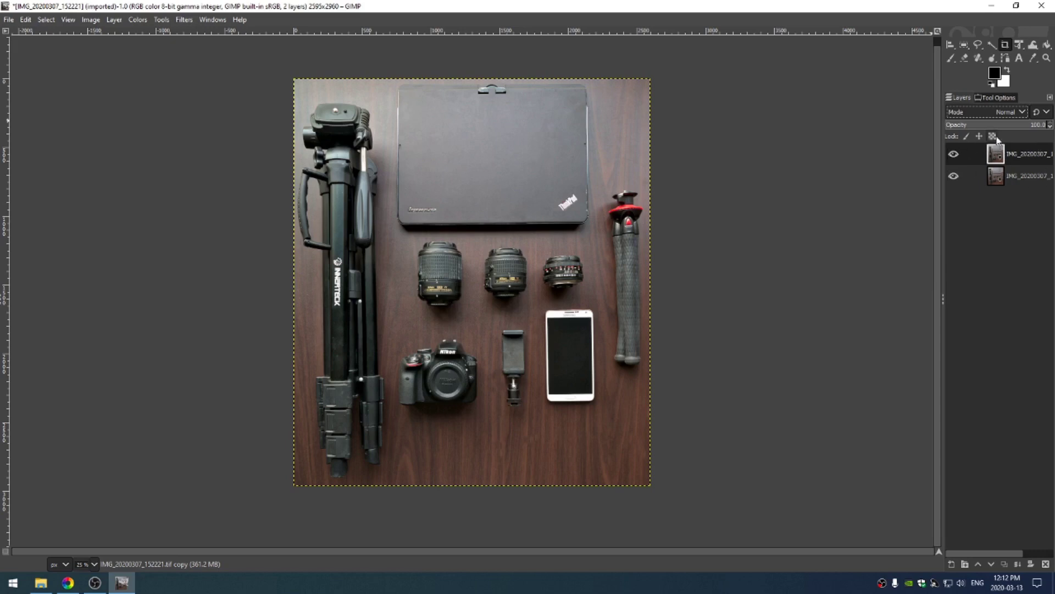
{"action": "left_click", "coordinate": [999, 113]}
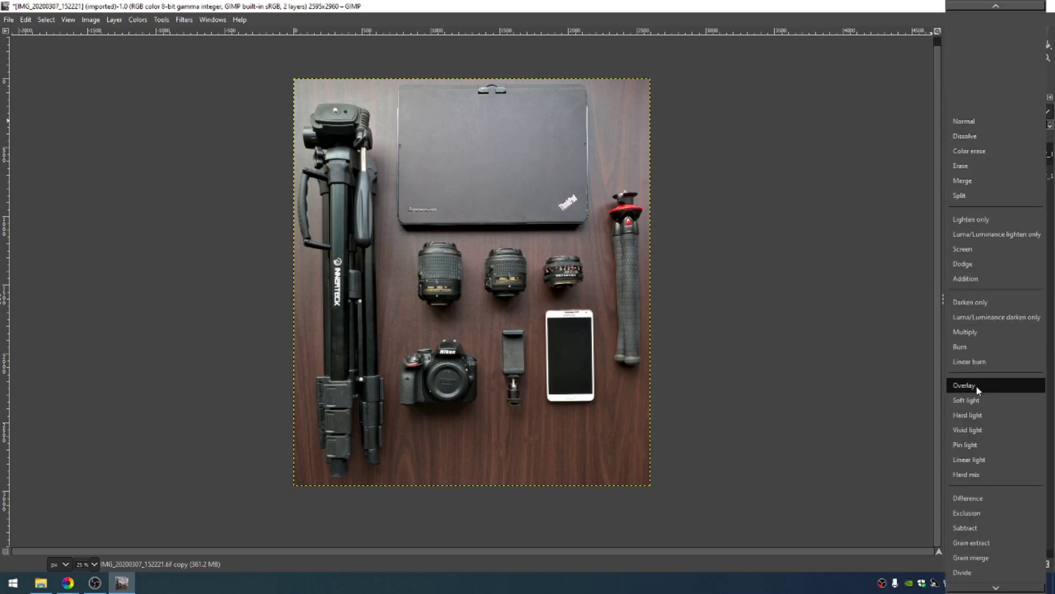
{"action": "left_click", "coordinate": [966, 400]}
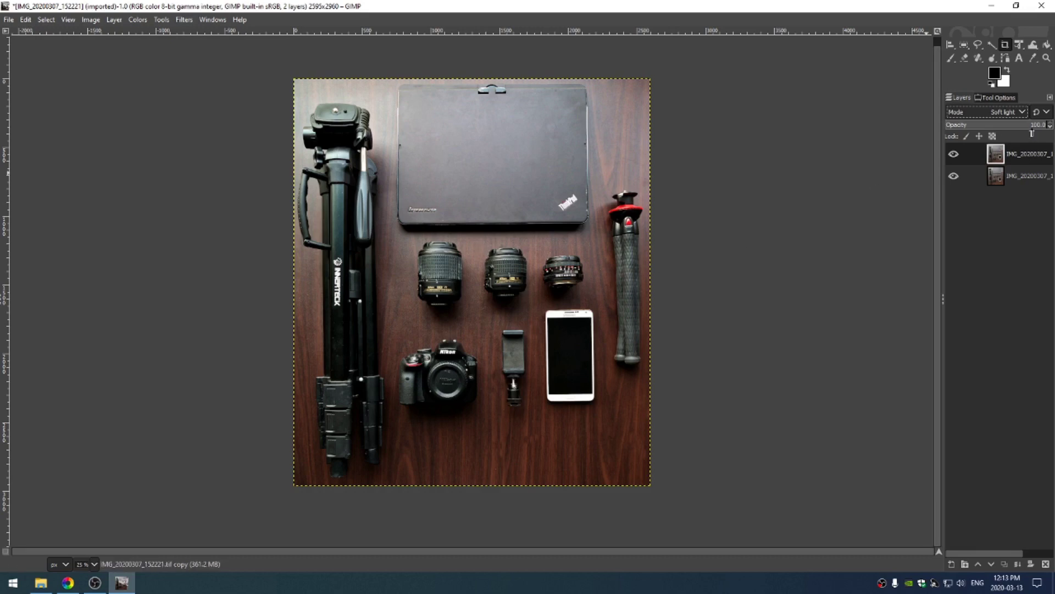
{"action": "left_click_drag", "start_coordinate": [1035, 128], "coordinate": [977, 144]}
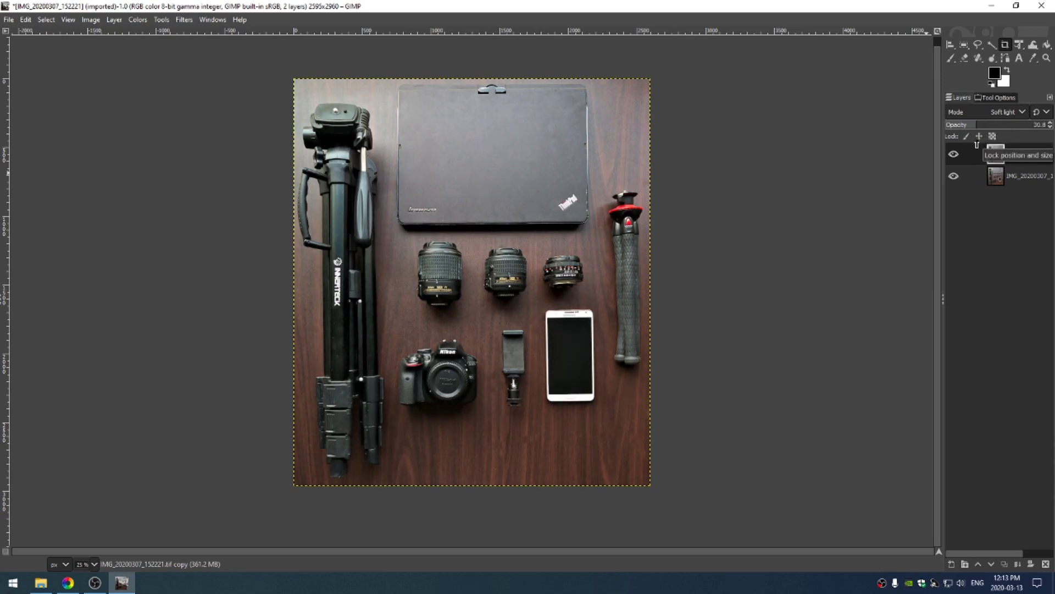
{"action": "left_click", "coordinate": [954, 156]}
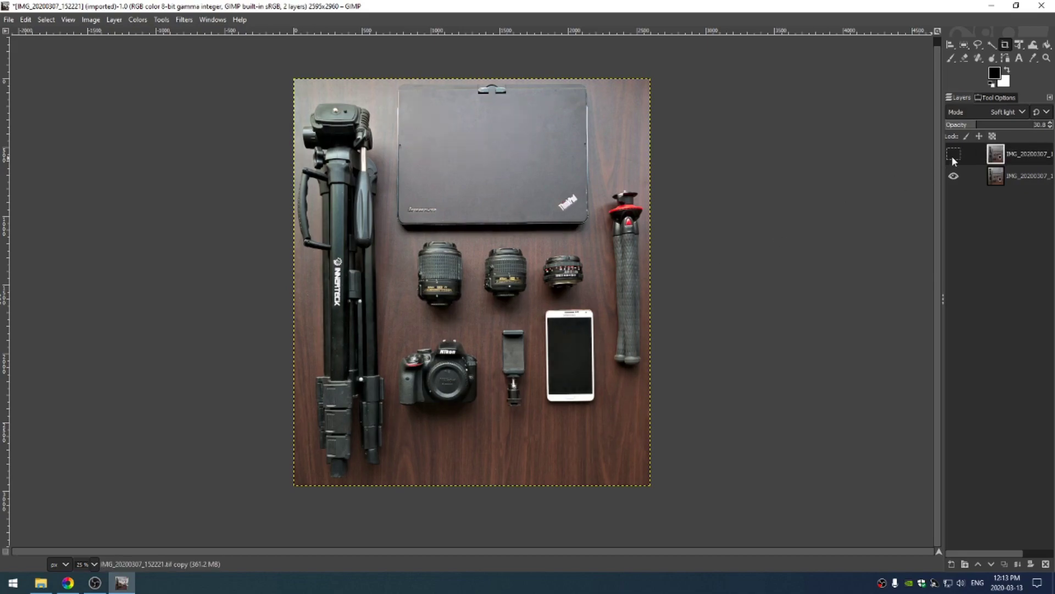